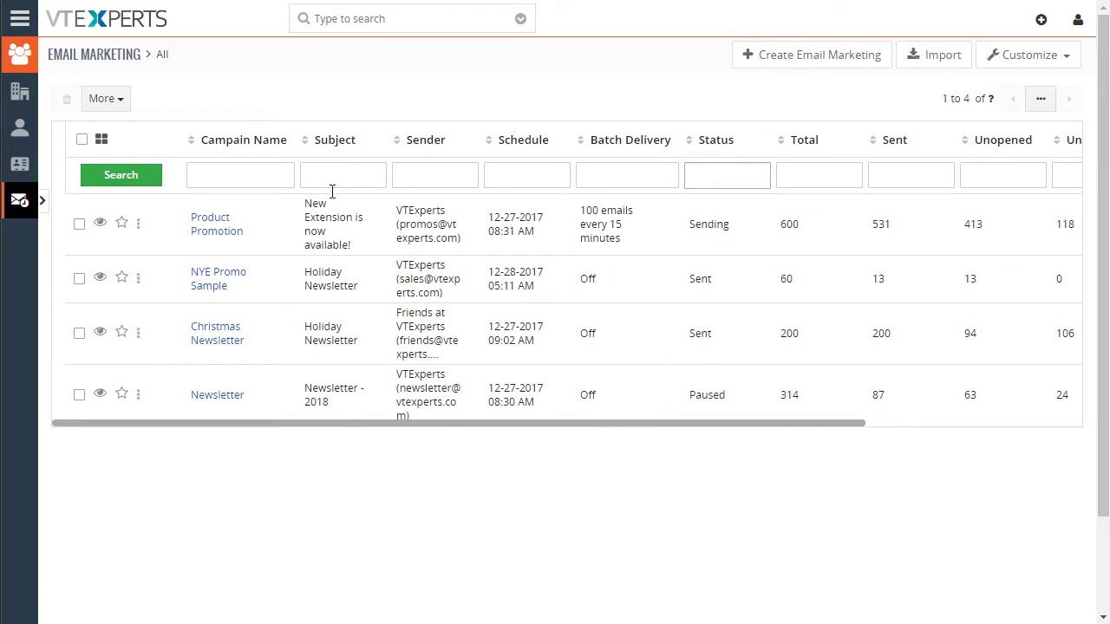
Open the Product Promotion campaign, preview and close its Product Release template, then review the opens pie chart
click(326, 231)
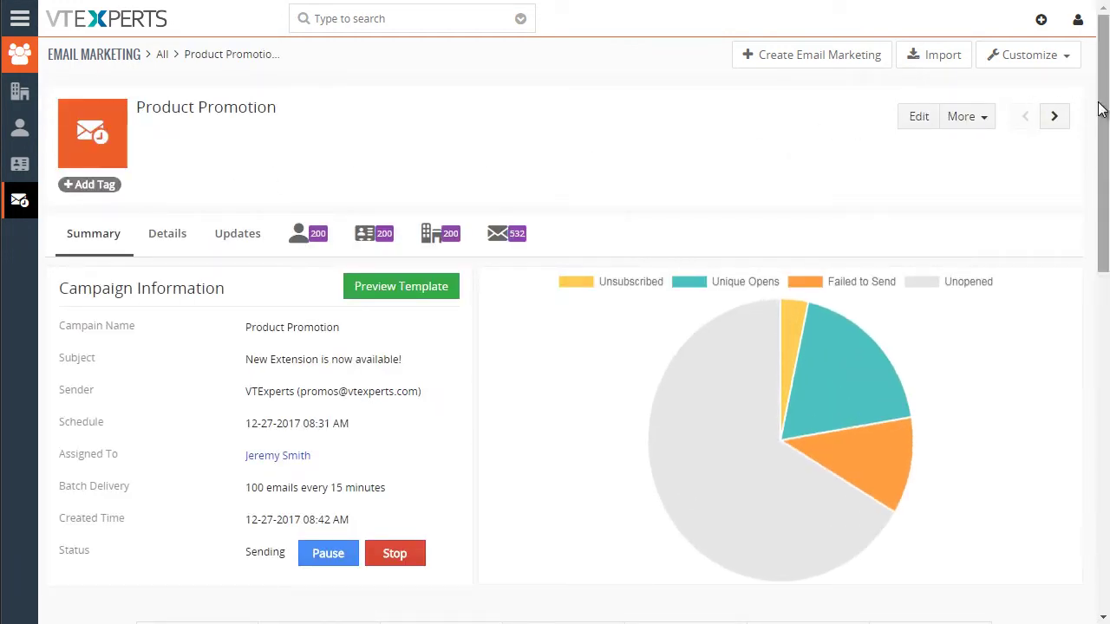
drag(1101, 108, 1101, 156)
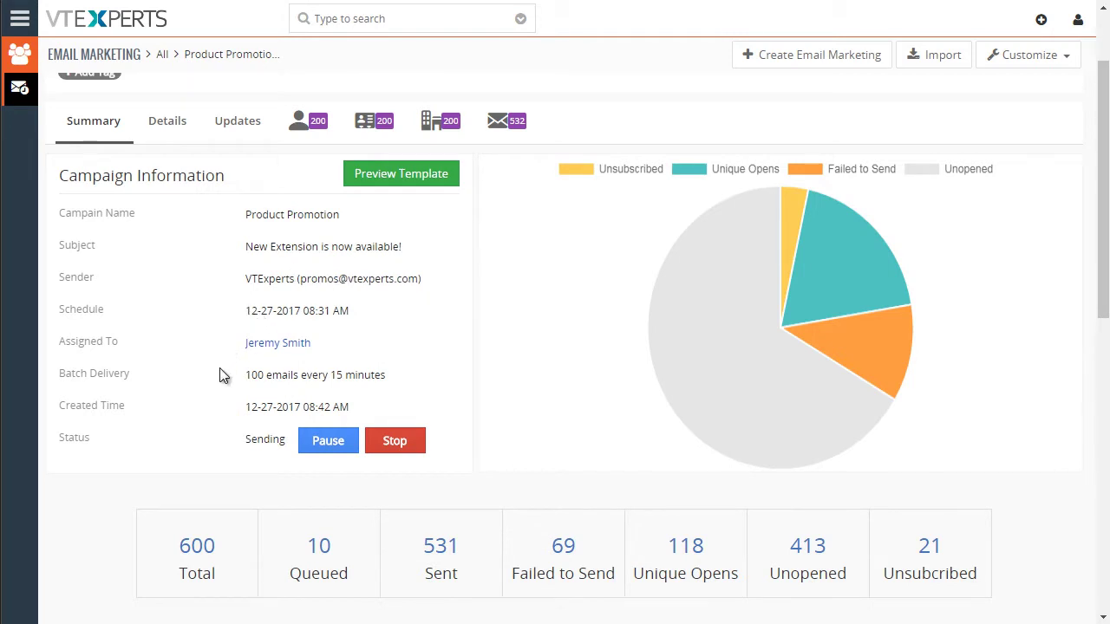
click(398, 175)
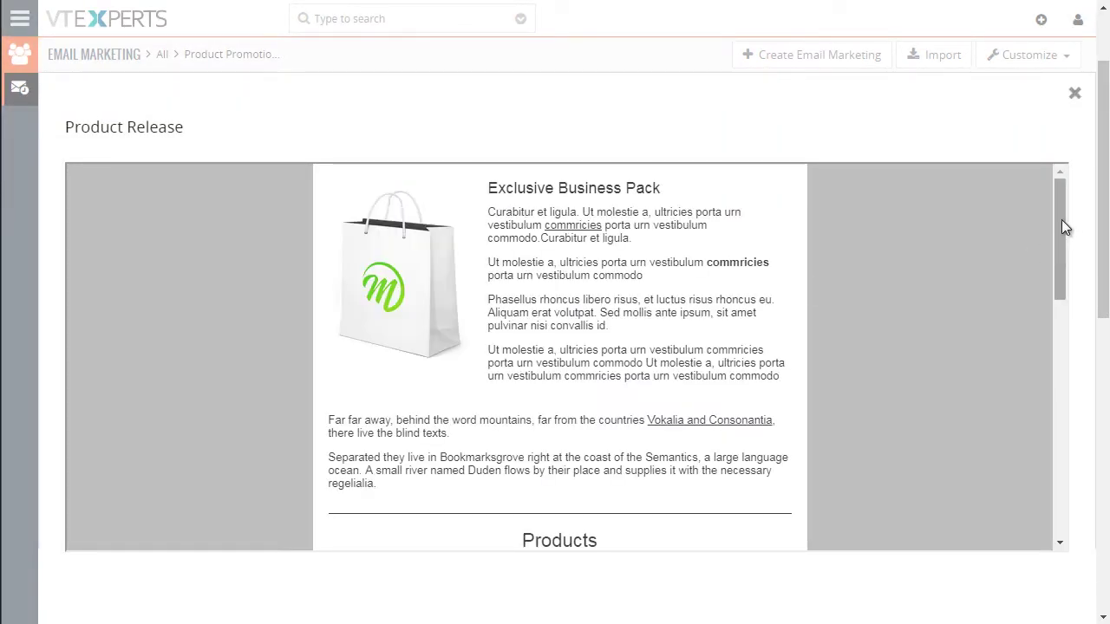
drag(1062, 220, 1066, 328)
click(1075, 93)
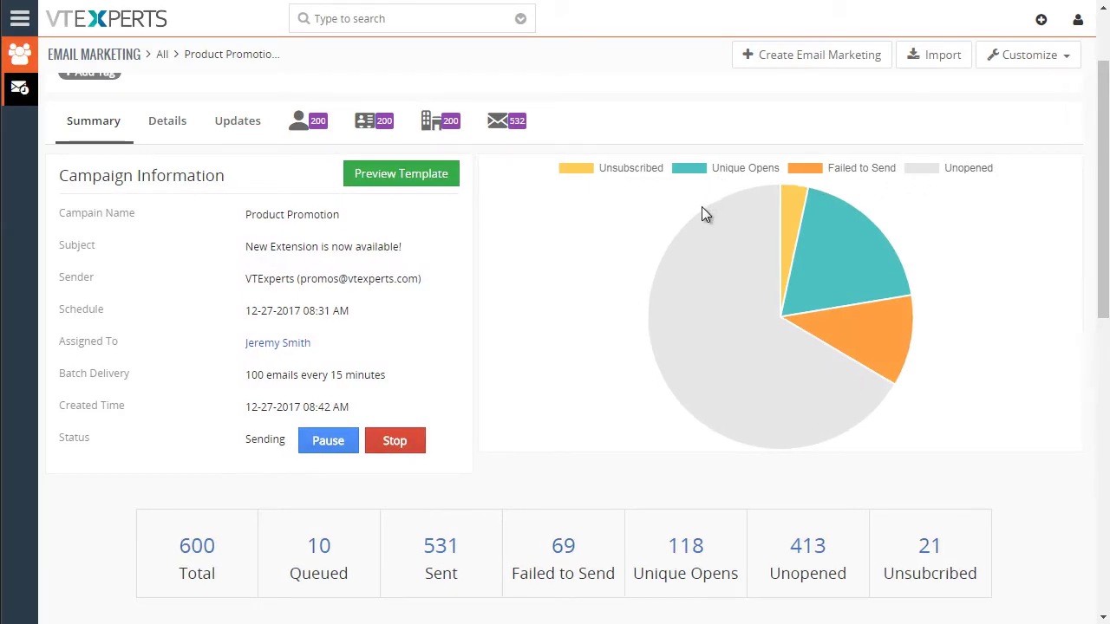
mouse_move(738, 254)
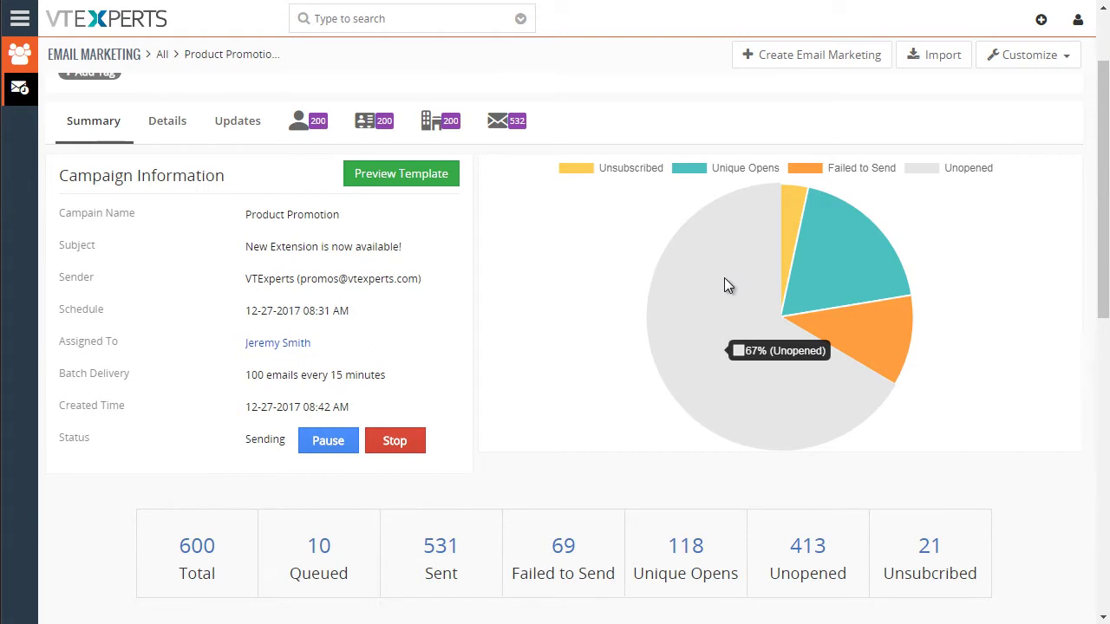
mouse_move(804, 243)
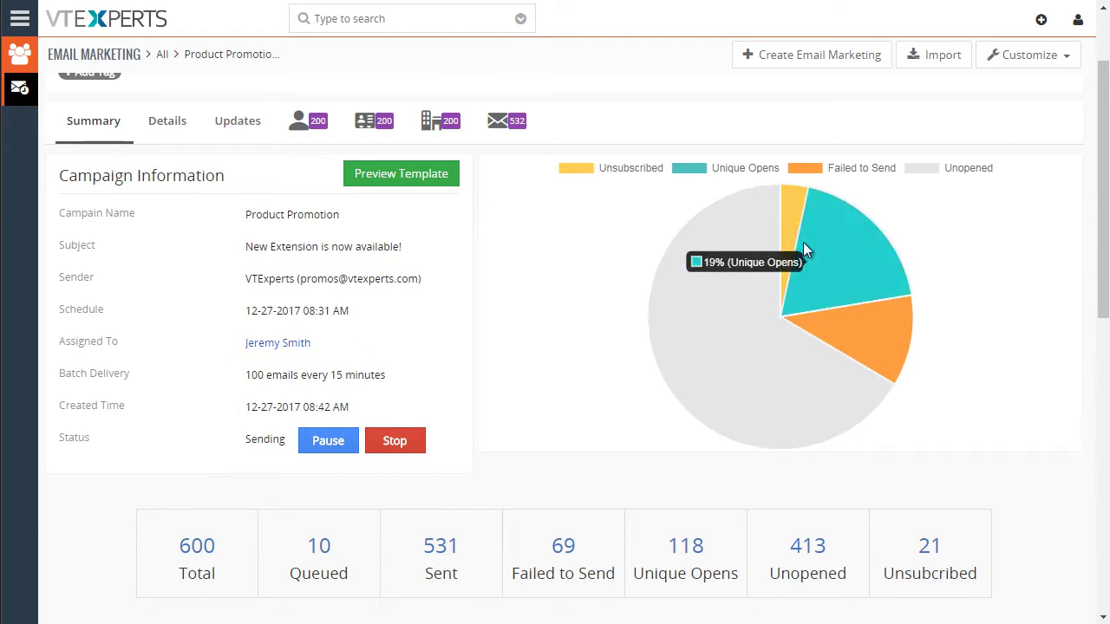
mouse_move(867, 331)
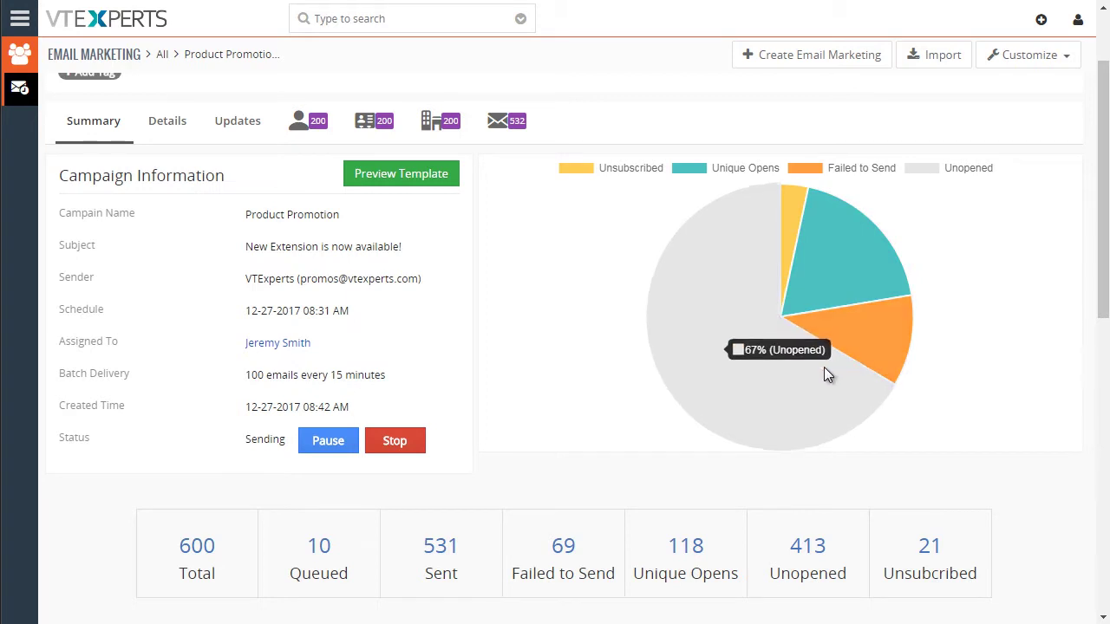
Browse the campaign's recipients table, page to recipients 21–40 of 600, then return to the top
drag(1107, 190, 1106, 235)
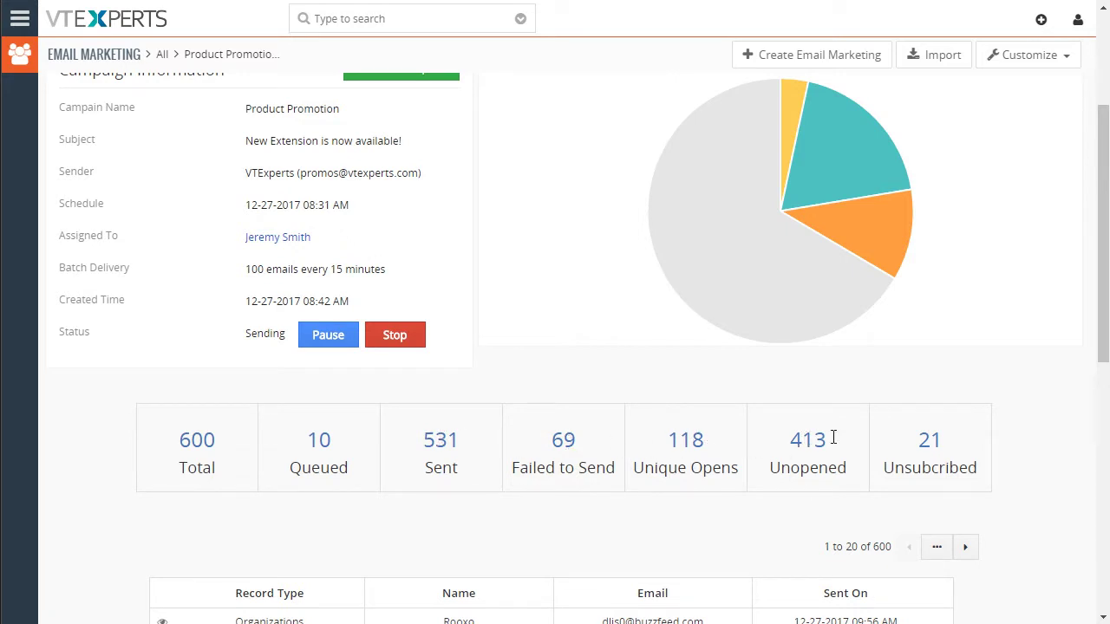
drag(1100, 291, 1102, 410)
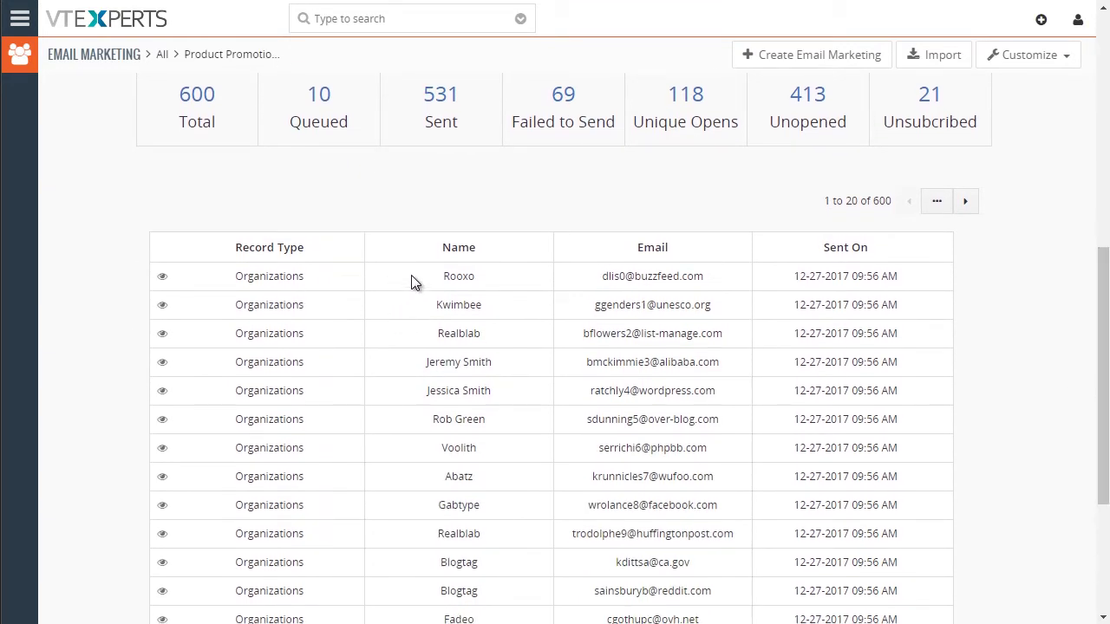
scroll(411, 276, down, 1)
scroll(604, 216, up, 1)
click(968, 208)
drag(1095, 315, 1094, 388)
scroll(852, 232, up, 5)
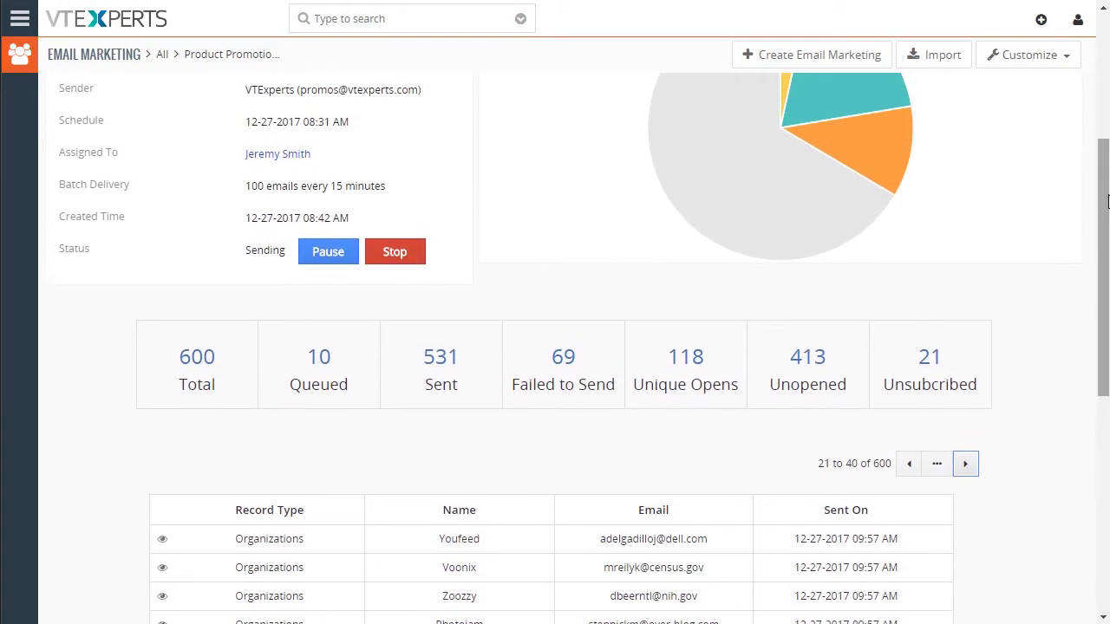
scroll(485, 227, up, 1)
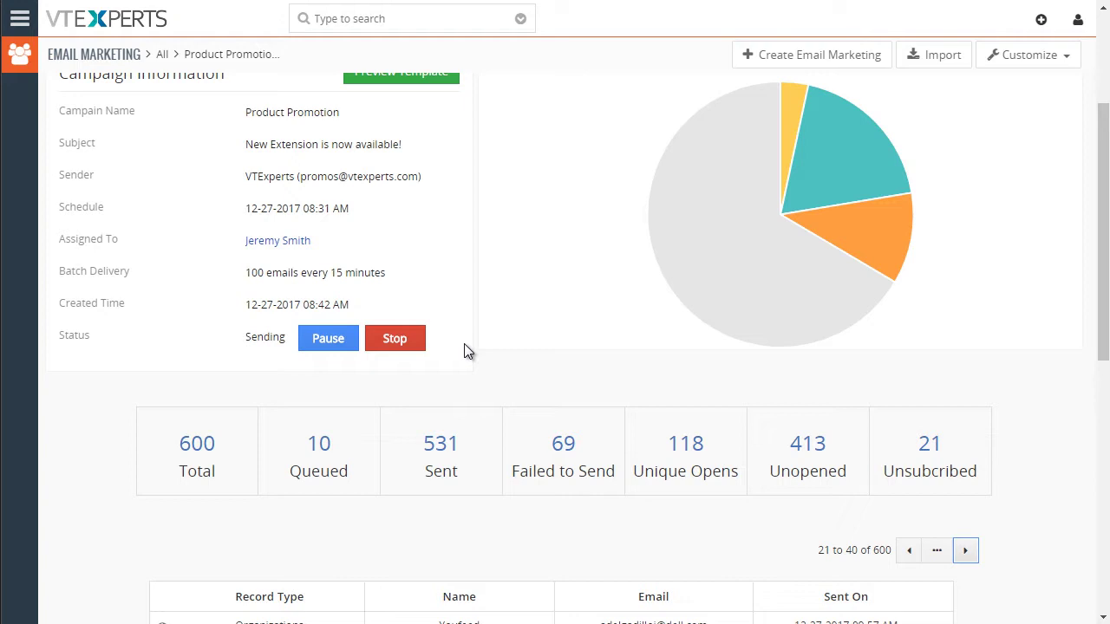
scroll(477, 330, up, 2)
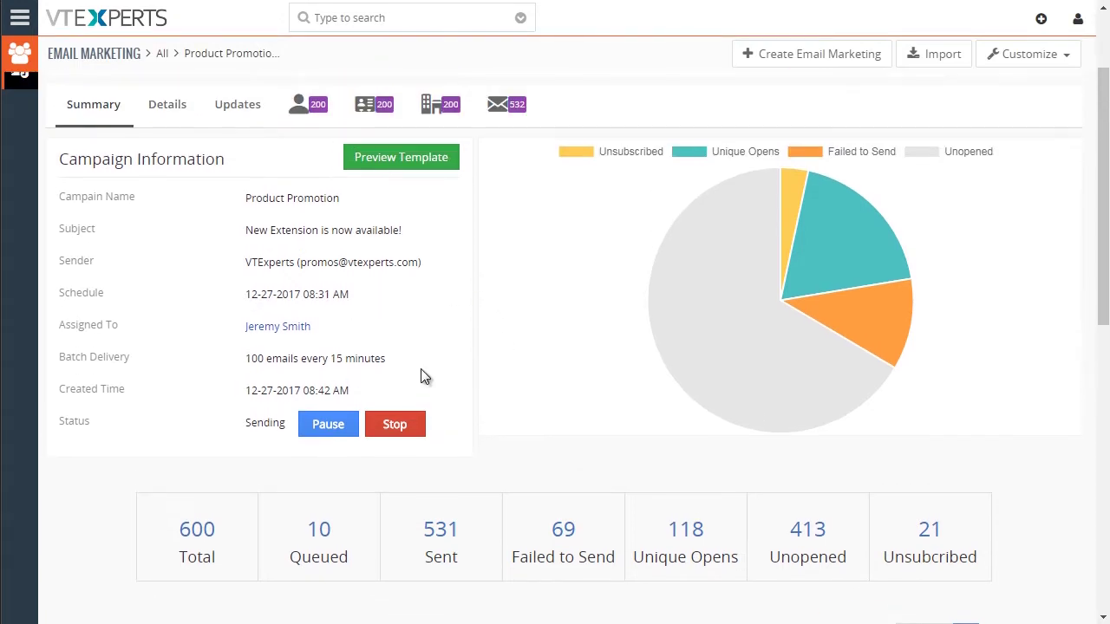
scroll(503, 358, up, 2)
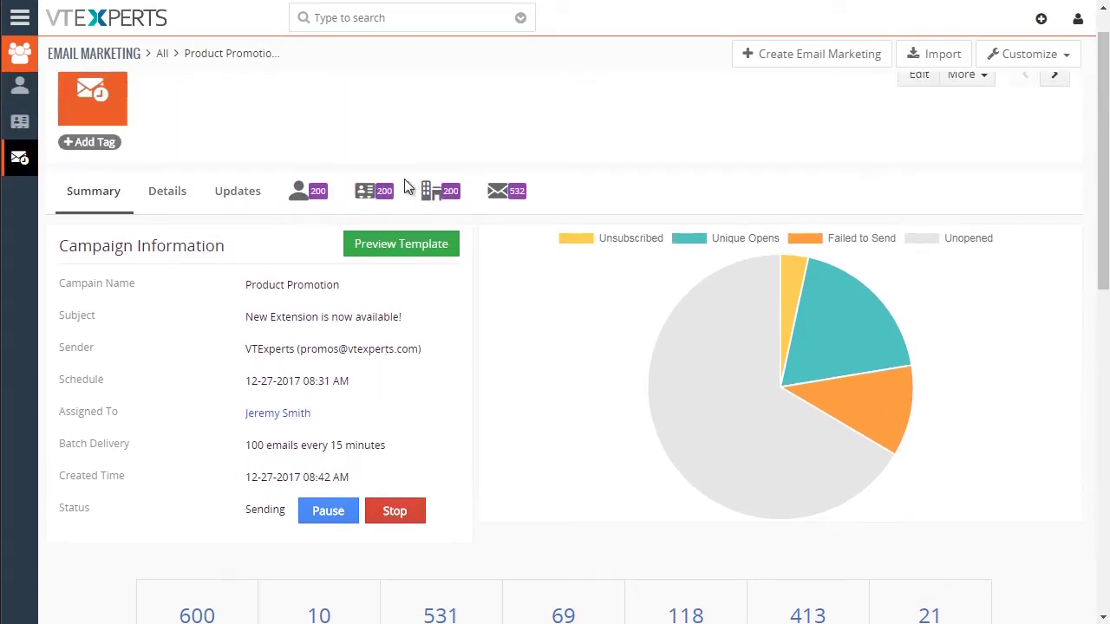
View the Product Promotion campaign's full details, including Sending status and delivery information
click(167, 193)
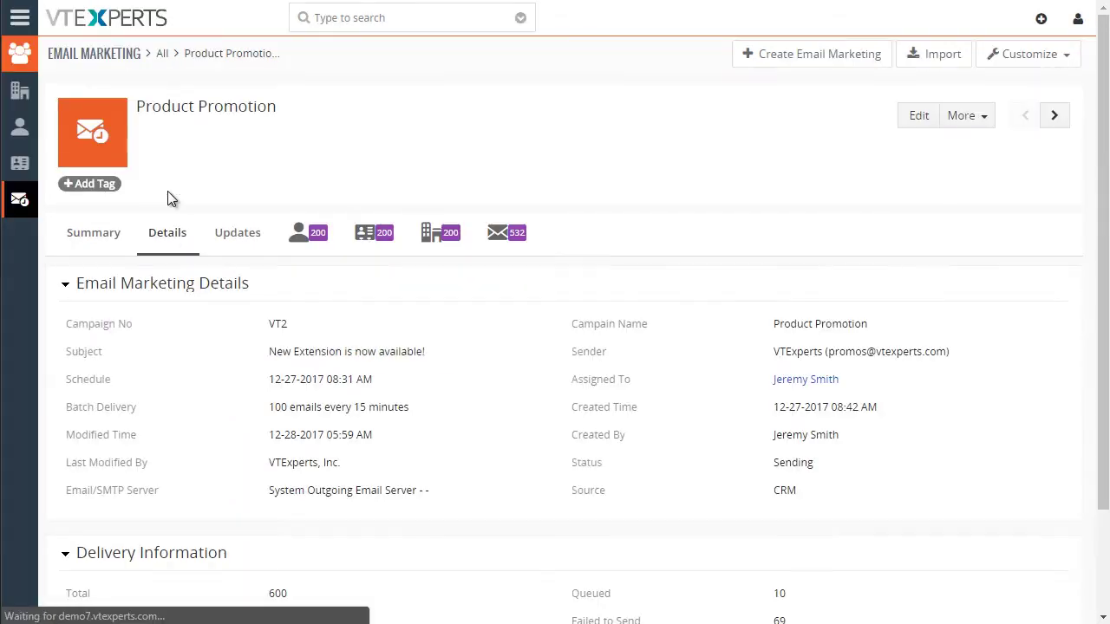
scroll(226, 204, down, 3)
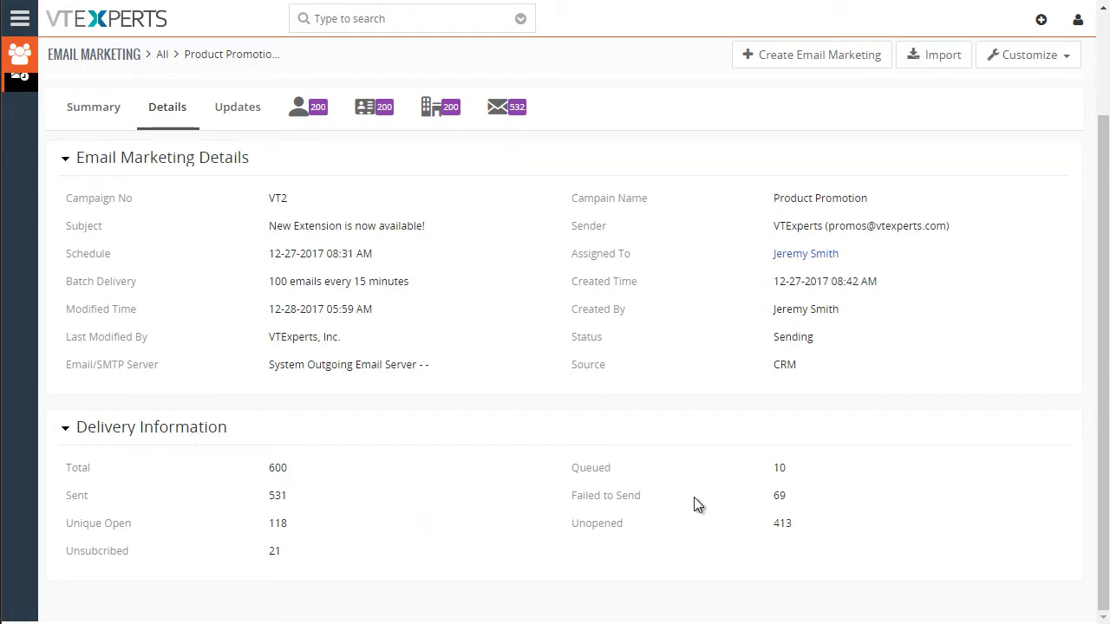
scroll(574, 410, up, 2)
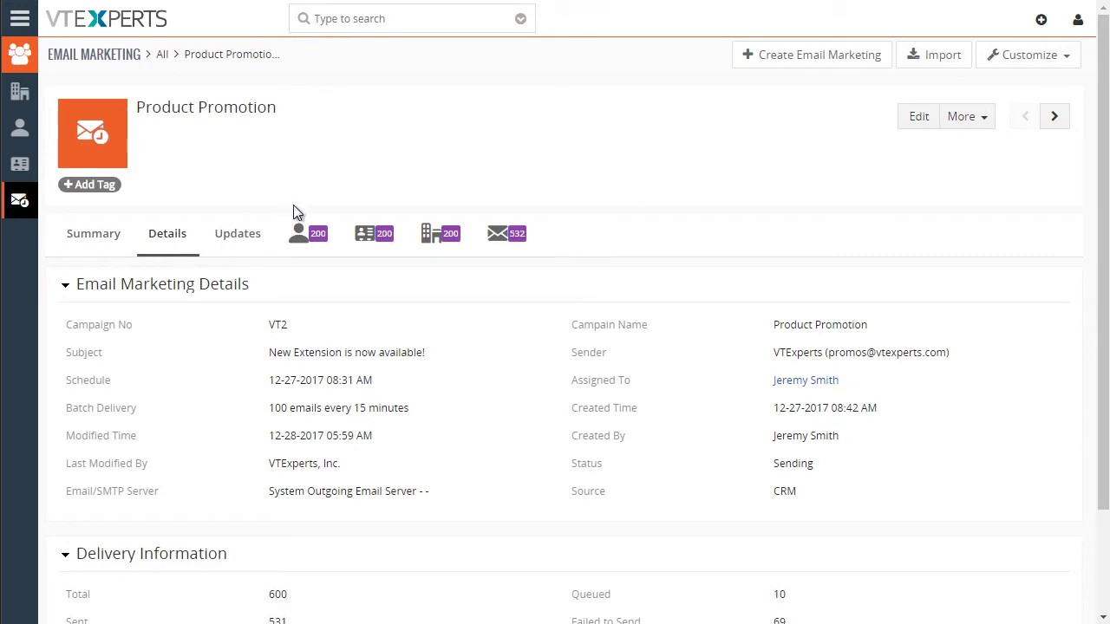
List the campaign's 200 targeted contacts, then its 532 sent emails with send dates and counts
click(310, 237)
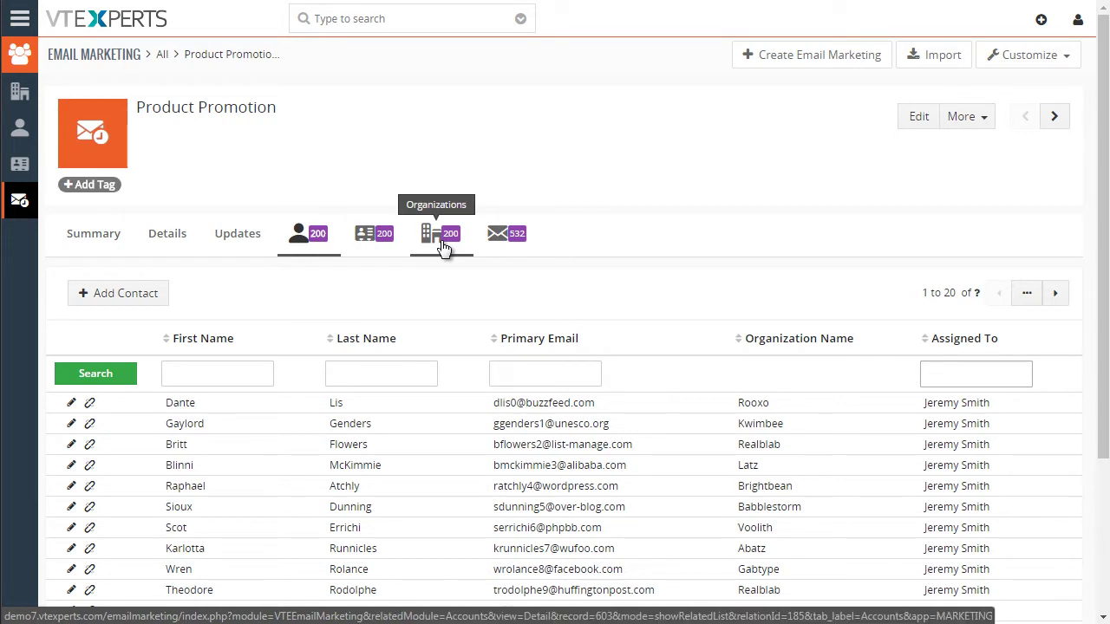
click(511, 232)
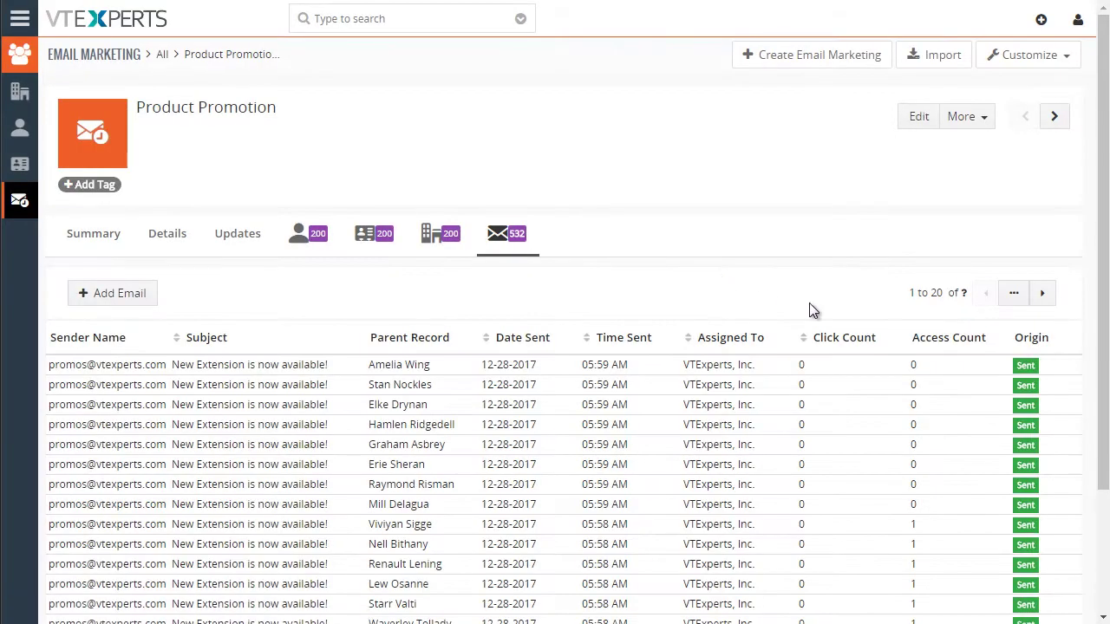
scroll(1106, 284, down, 3)
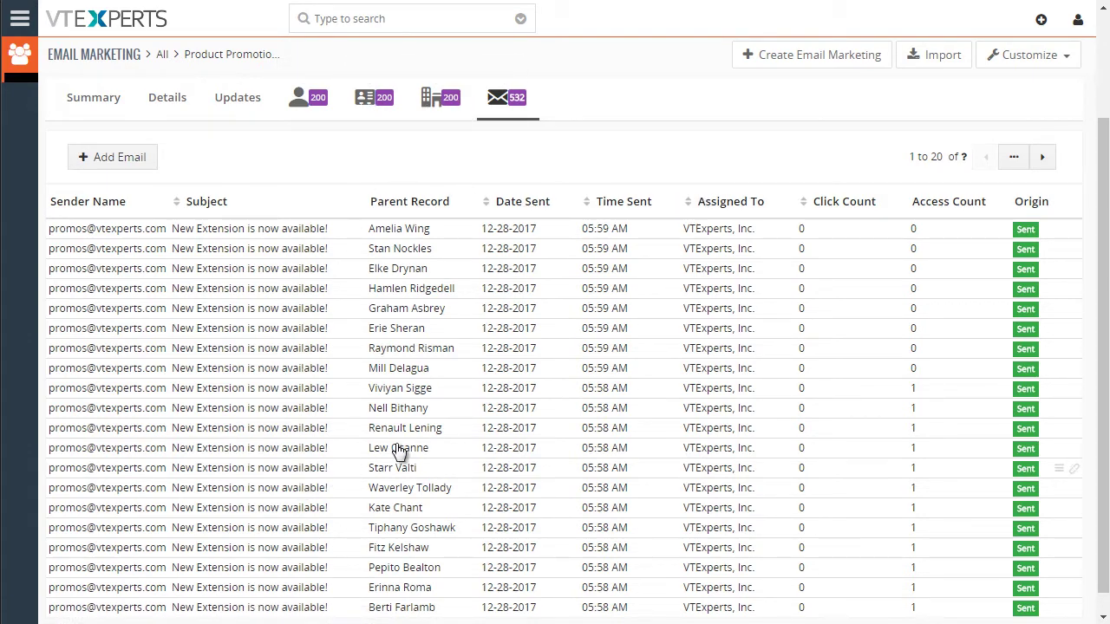
scroll(416, 448, up, 3)
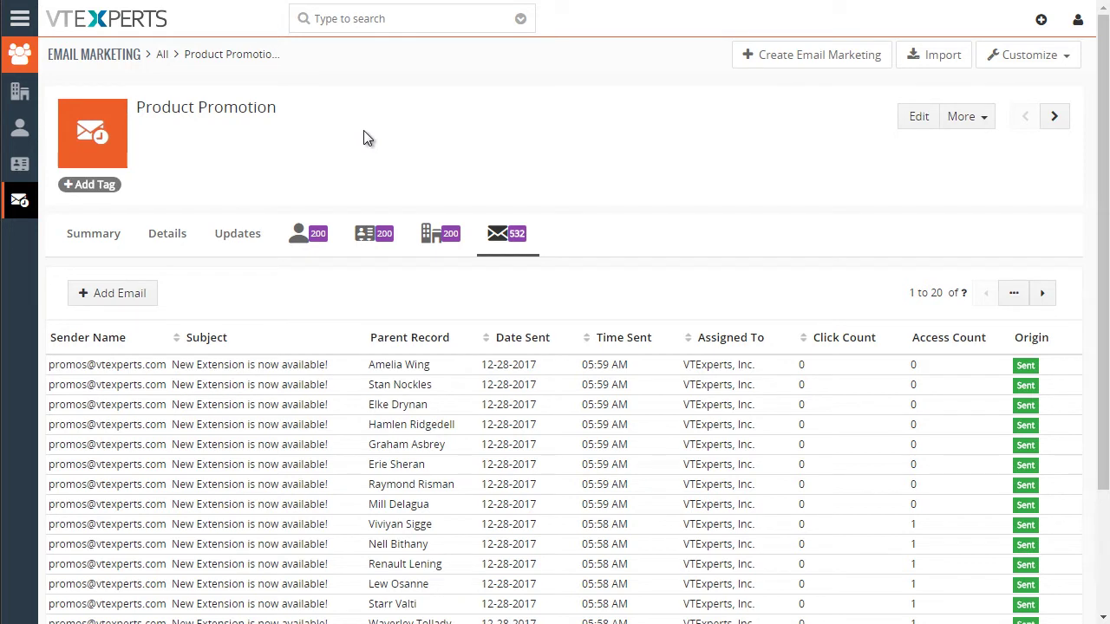
Return to the campaigns list and start a new email campaign named Test
click(105, 53)
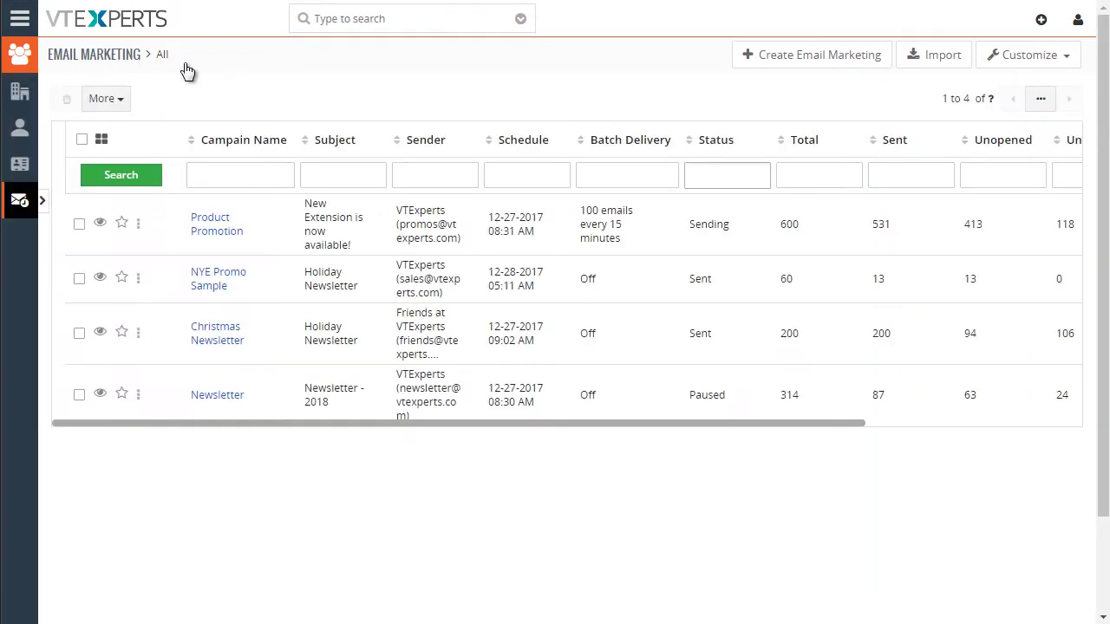
click(830, 61)
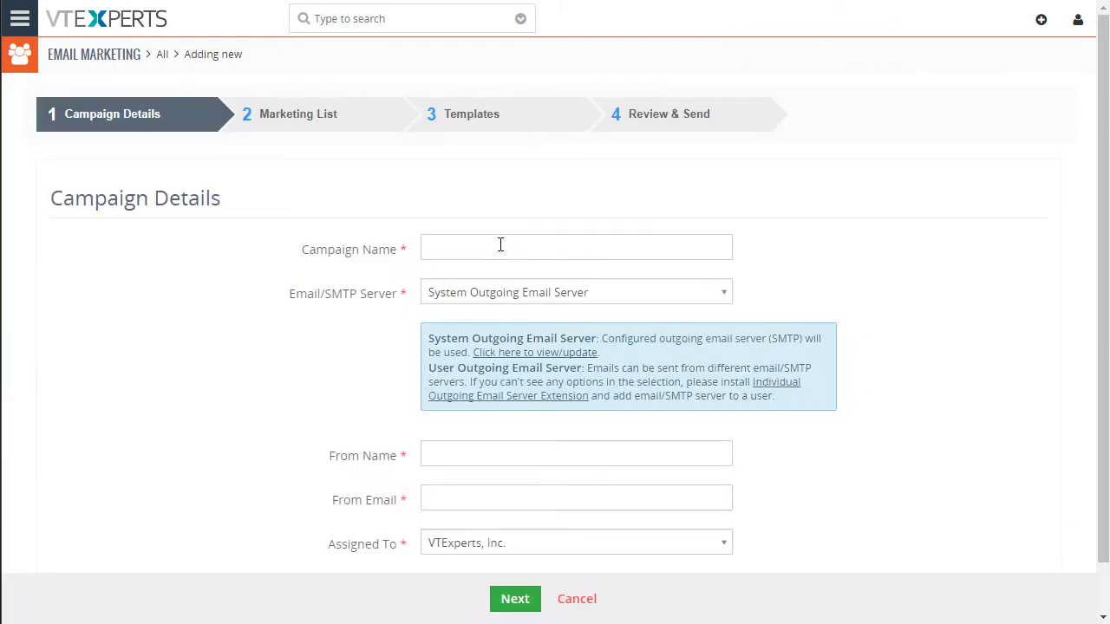
text(Test)
scroll(466, 268, down, 1)
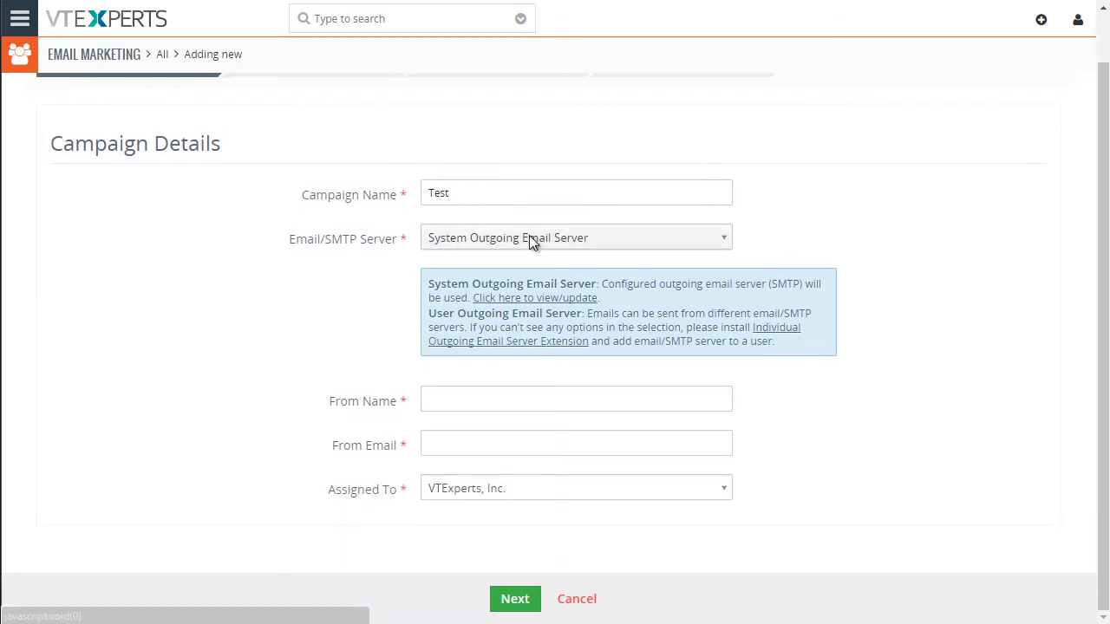
Keep System Outgoing Email Server as the sender server and set From Name to VTExperts
click(532, 243)
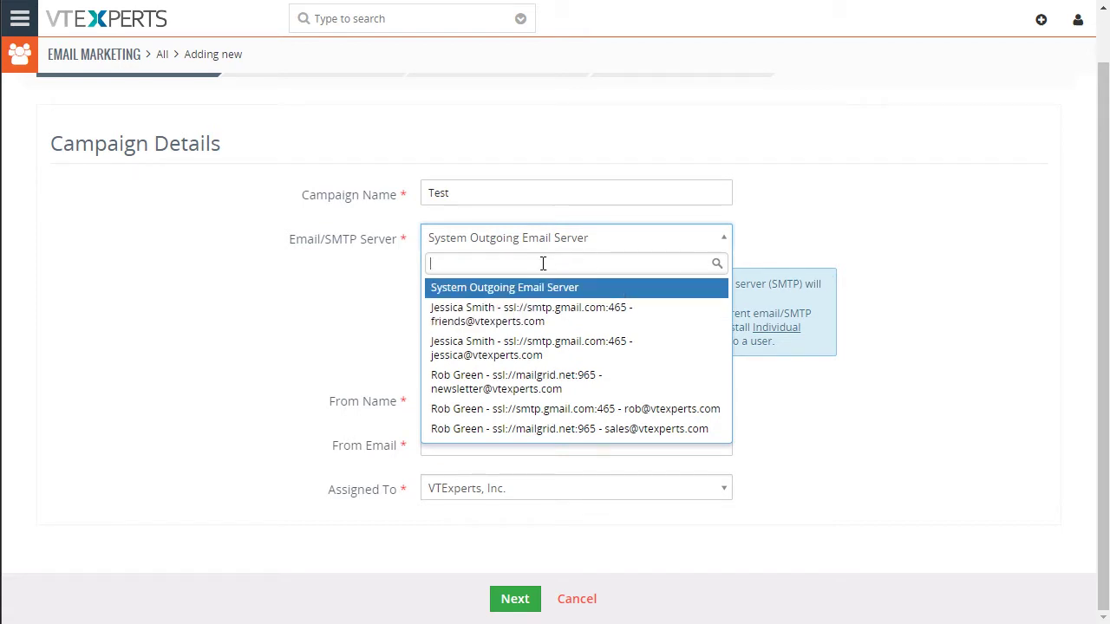
click(536, 290)
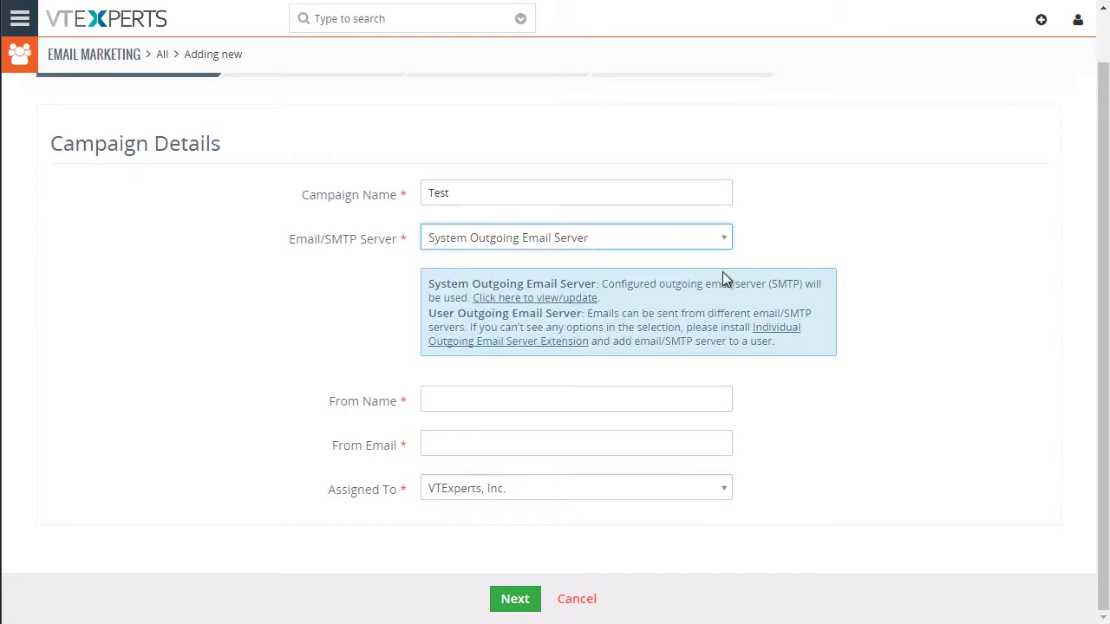
click(495, 395)
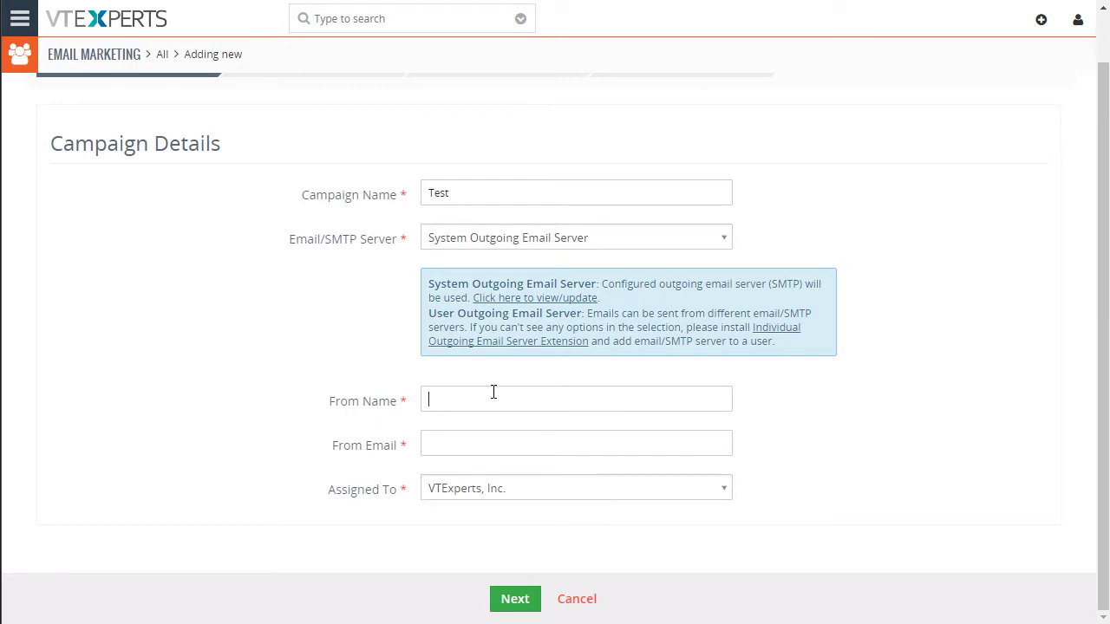
text(VTExperts)
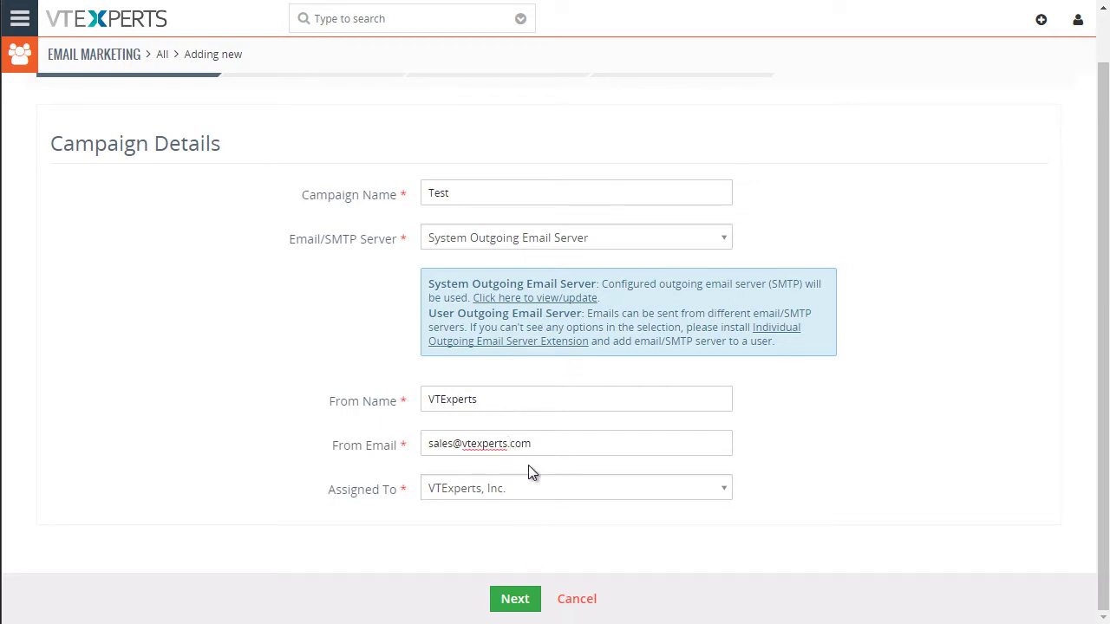
scroll(512, 466, up, 1)
Advance to the Marketing List step and switch on lead, contact and organization lists
click(521, 605)
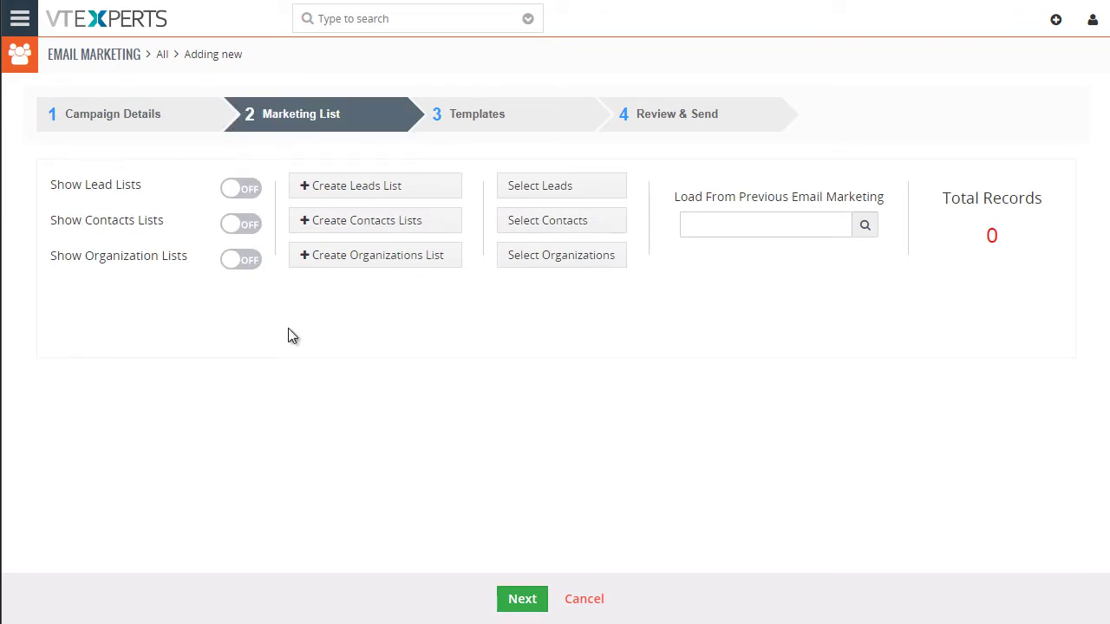
click(241, 197)
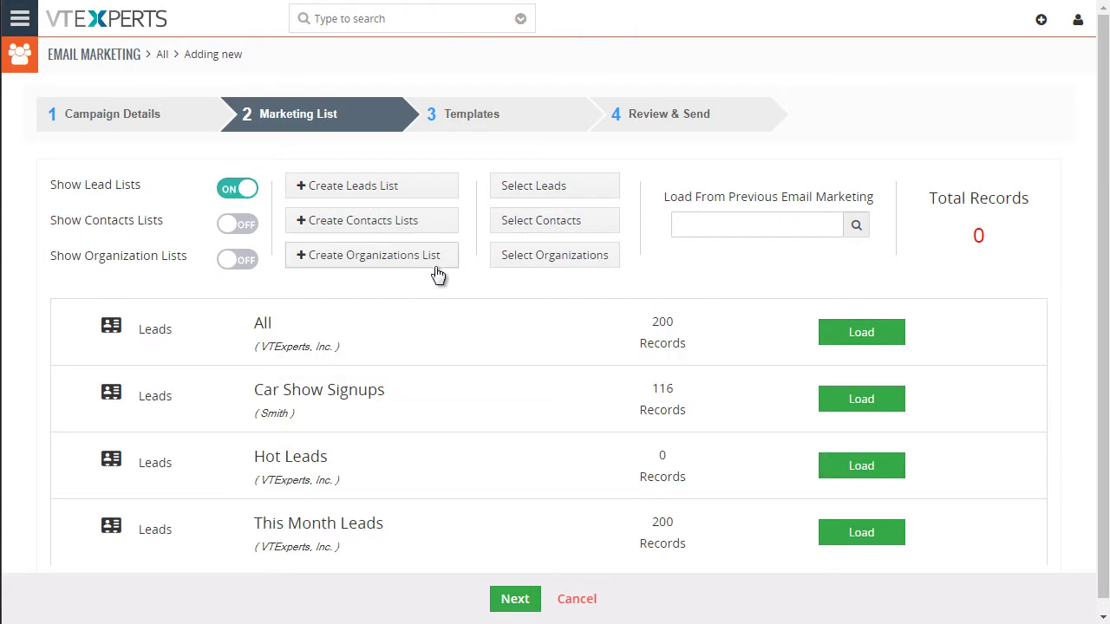
click(247, 227)
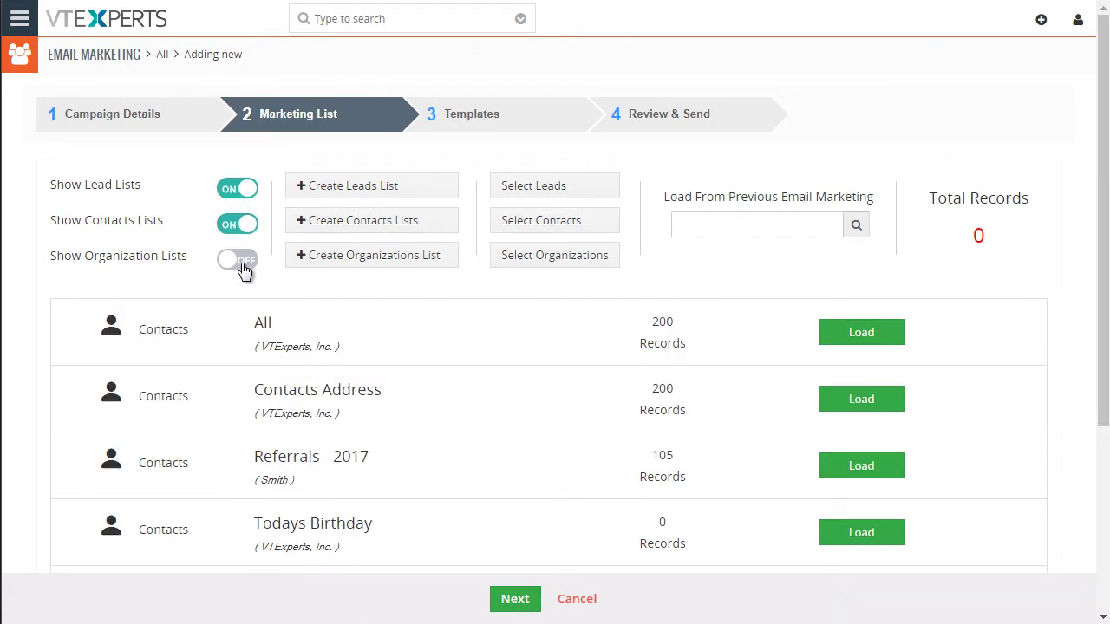
click(244, 265)
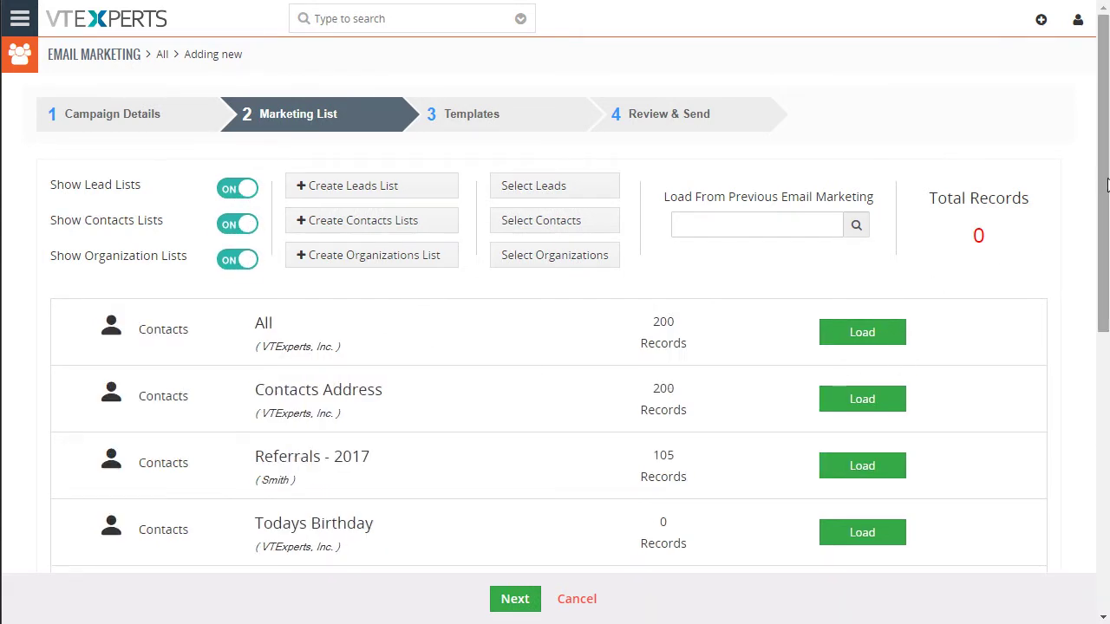
scroll(1106, 185, down, 3)
scroll(330, 354, down, 2)
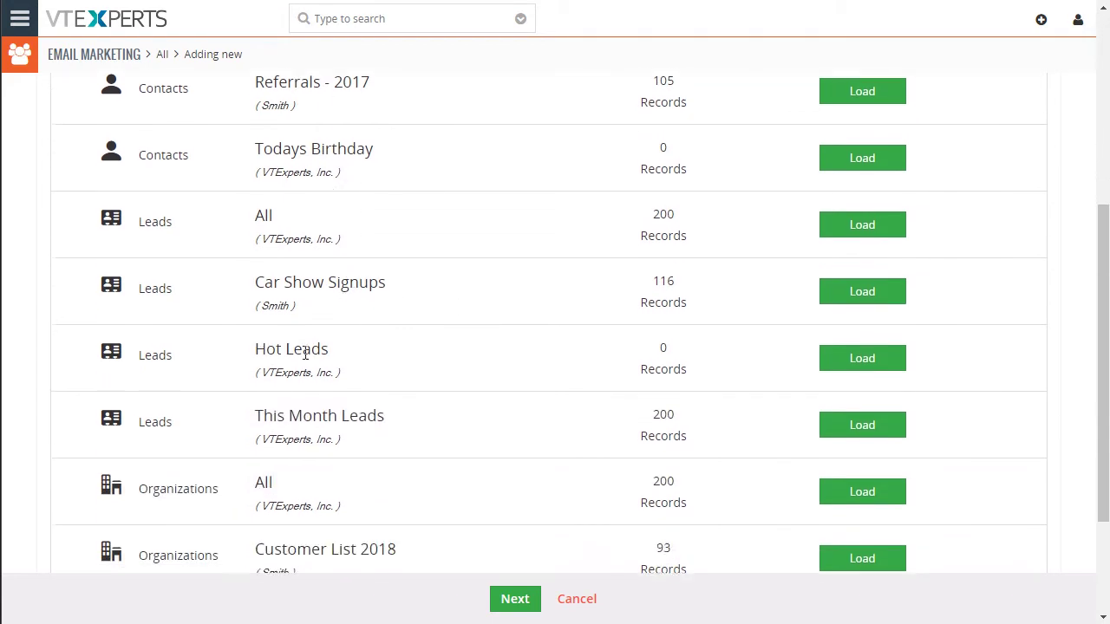
scroll(327, 361, up, 4)
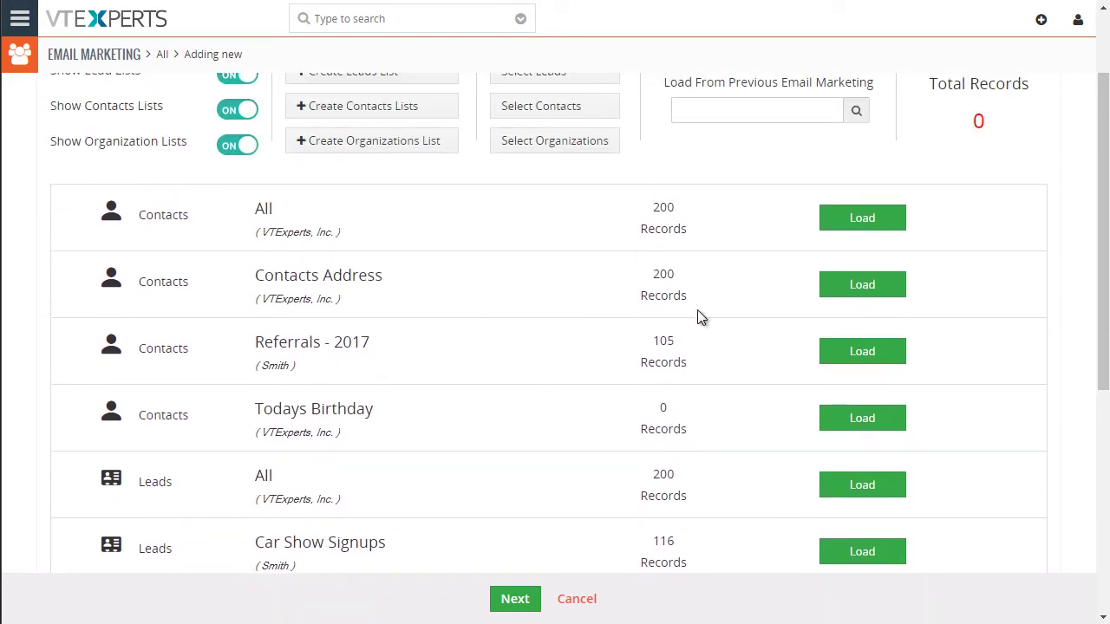
scroll(518, 367, up, 1)
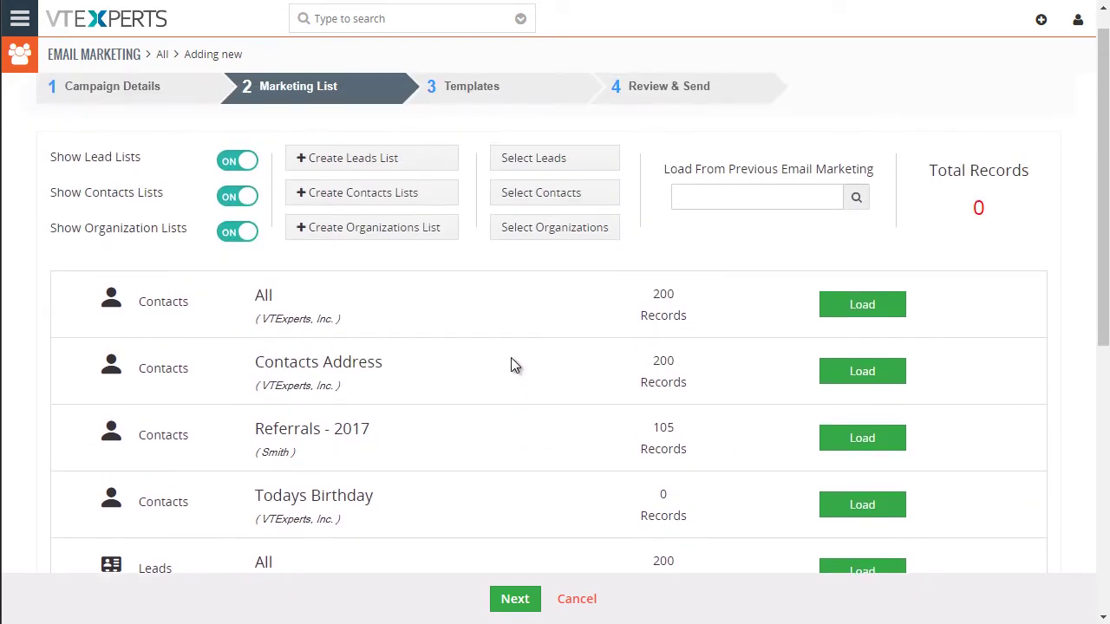
Start a new contacts list named Newsletter 2018 and add a First Name condition
click(379, 199)
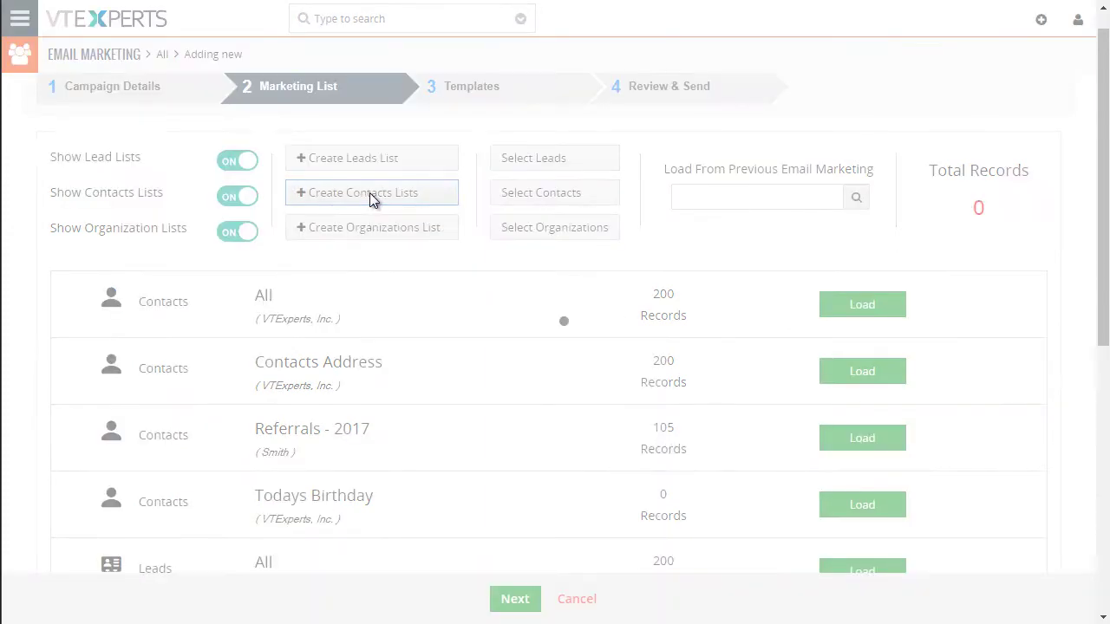
click(216, 169)
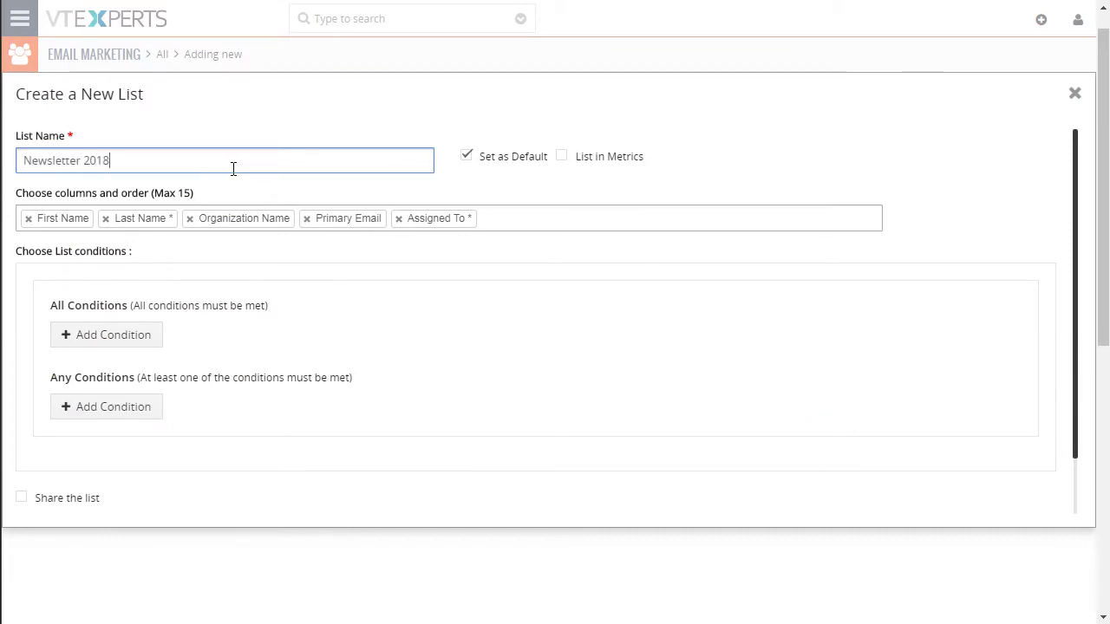
click(127, 334)
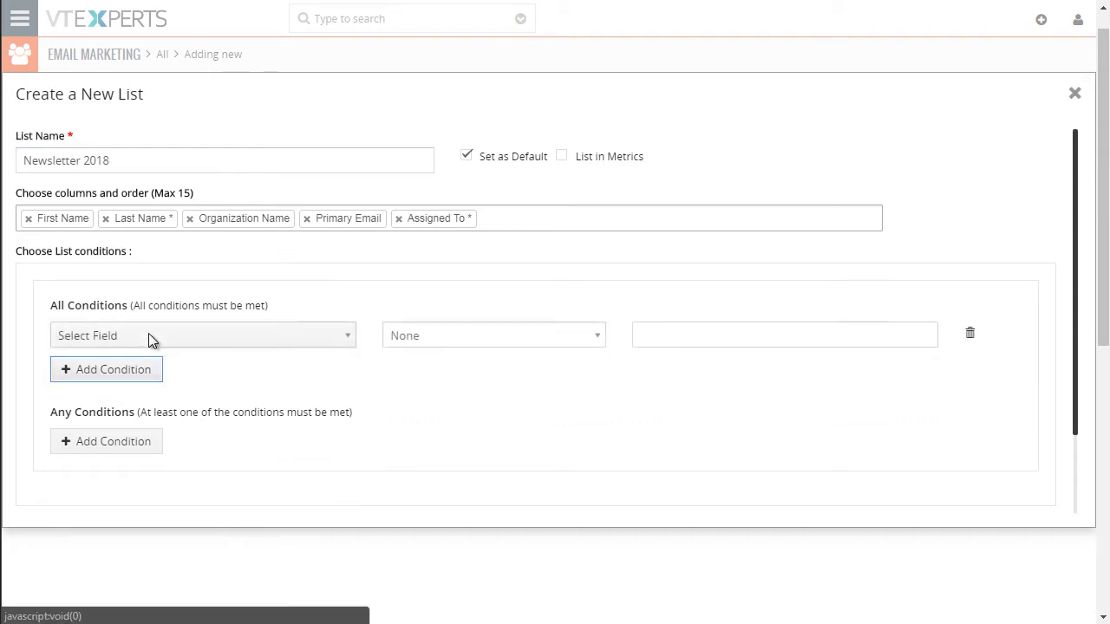
click(148, 334)
click(148, 446)
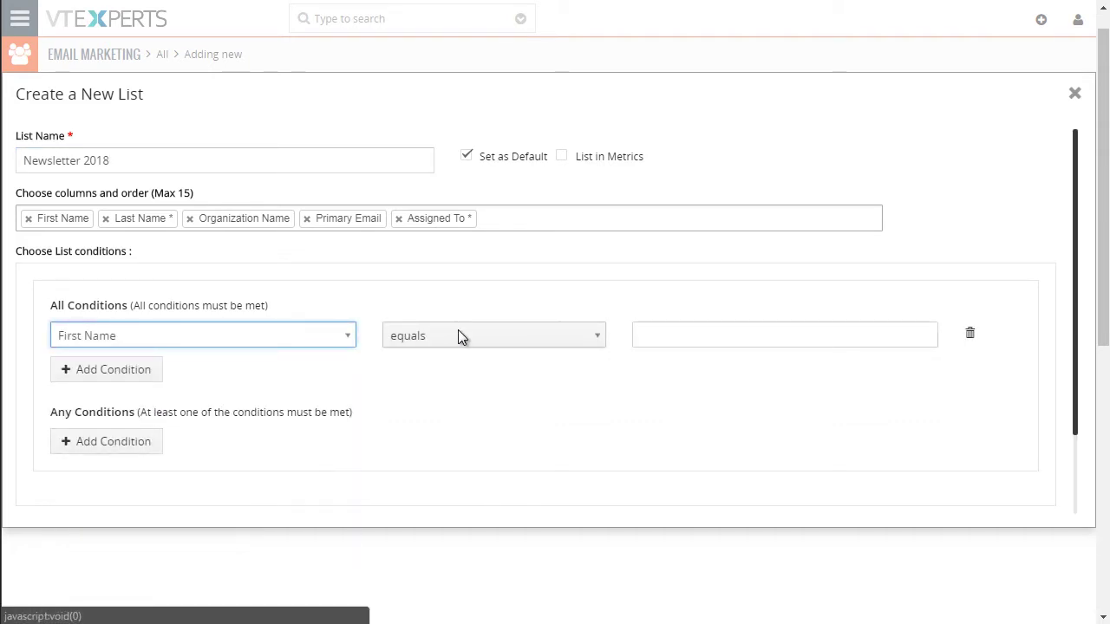
Change the list's condition to Lead Source equals Cold Call
click(261, 334)
text(le)
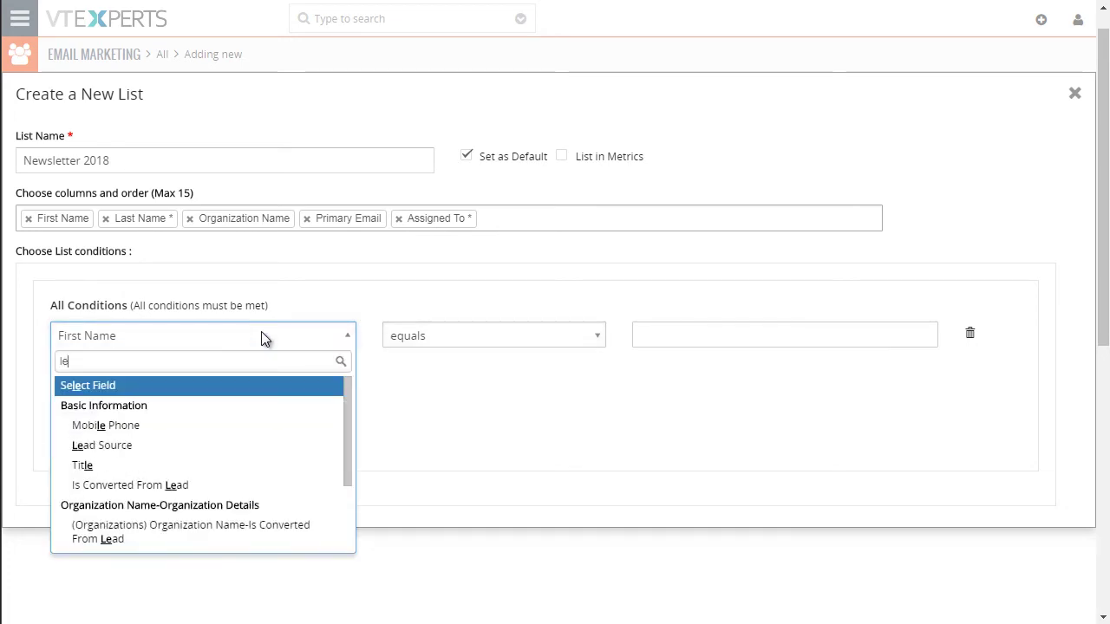
key(Down)
key(Down)
key(Down)
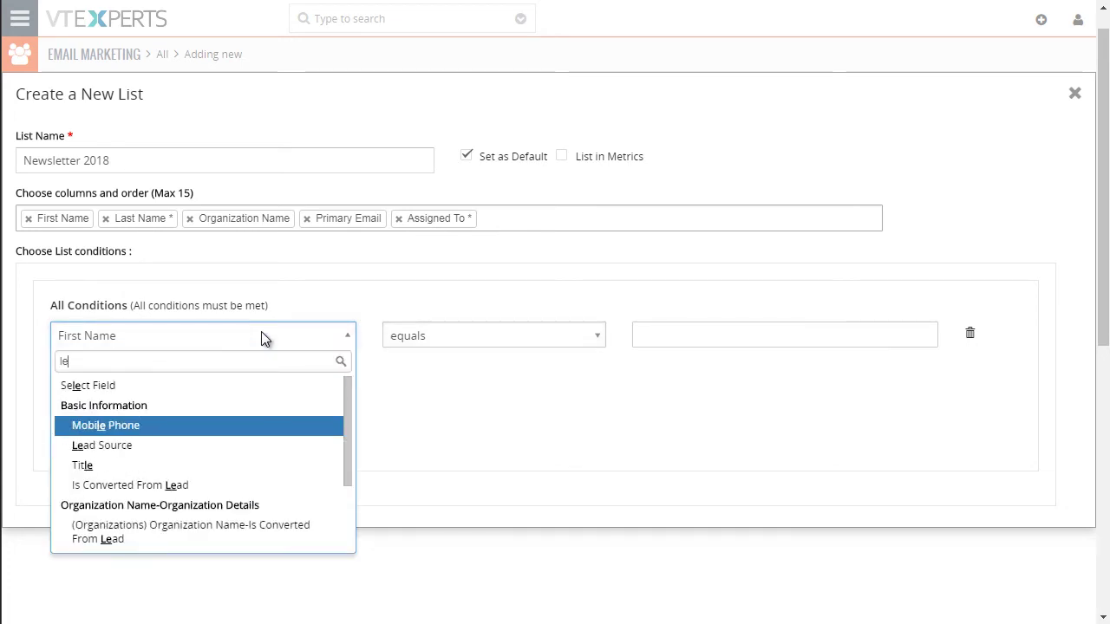
click(128, 446)
click(542, 325)
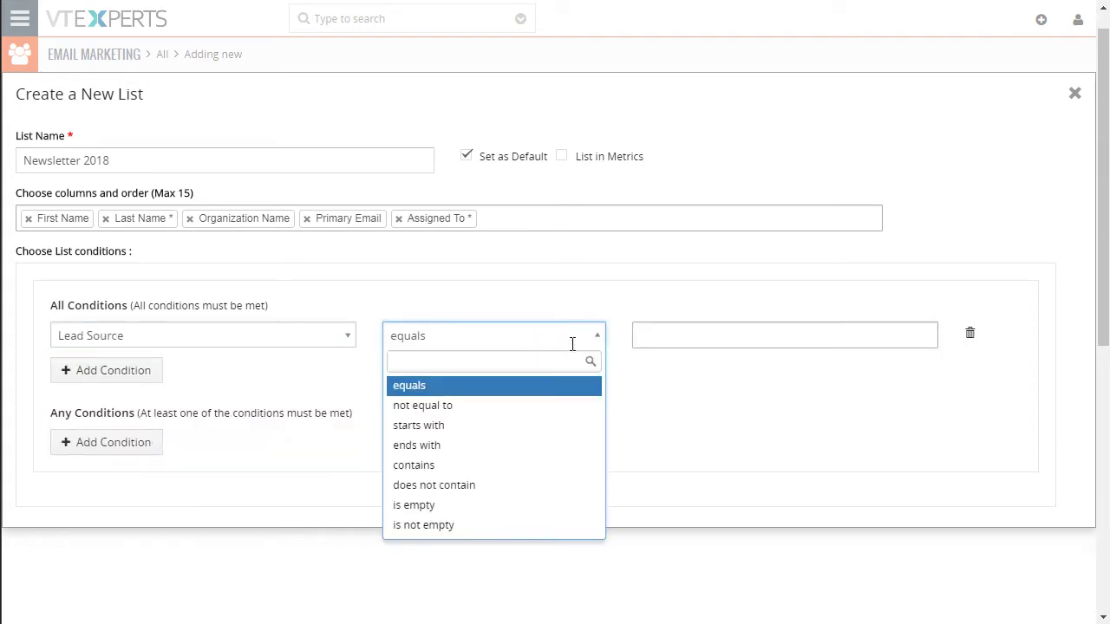
click(571, 339)
click(694, 331)
click(731, 361)
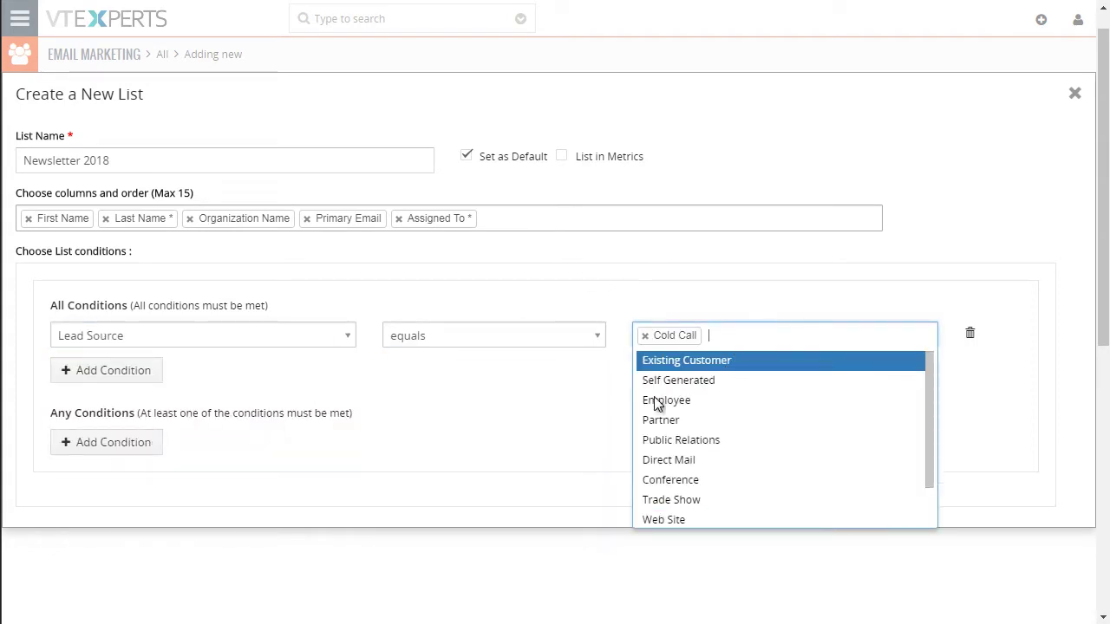
click(751, 317)
scroll(526, 206, down, 1)
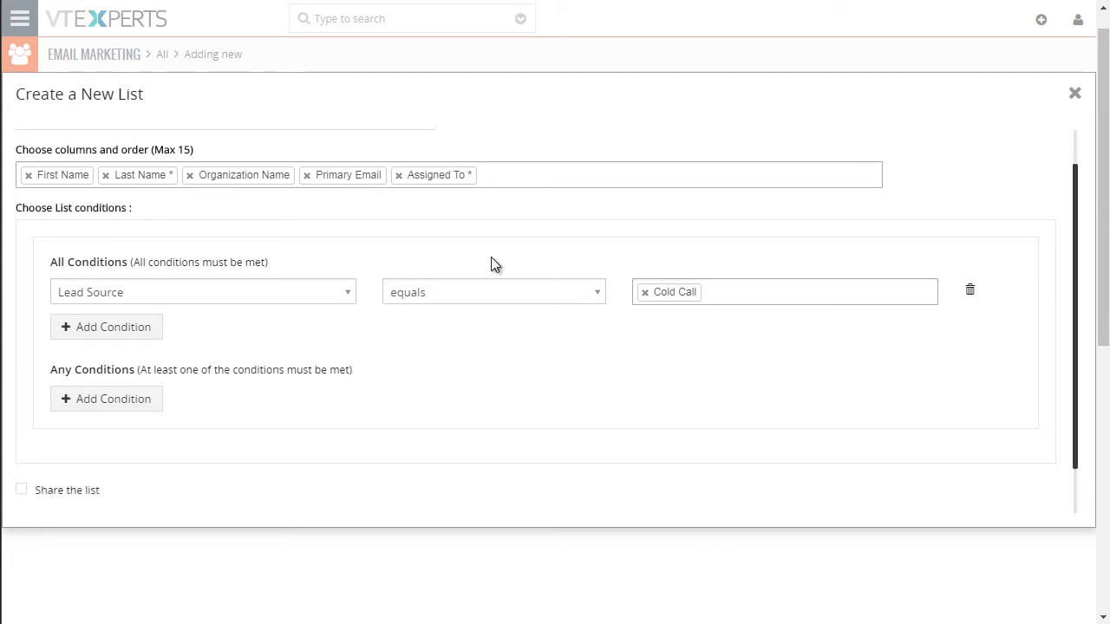
Switch the condition back to First Name contains b and save the list
click(211, 293)
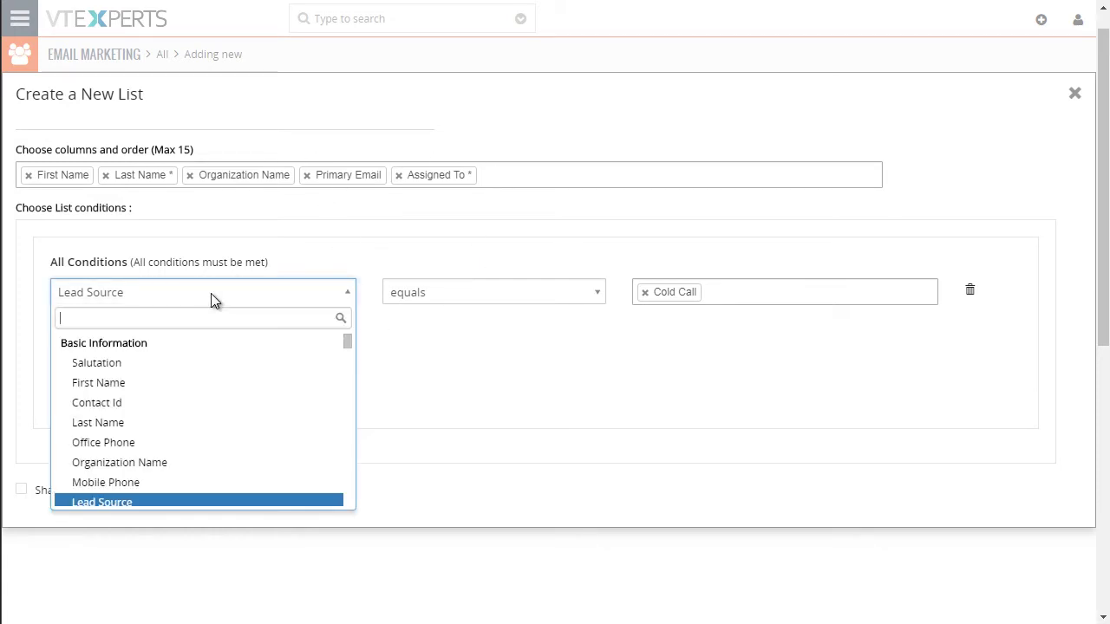
click(173, 382)
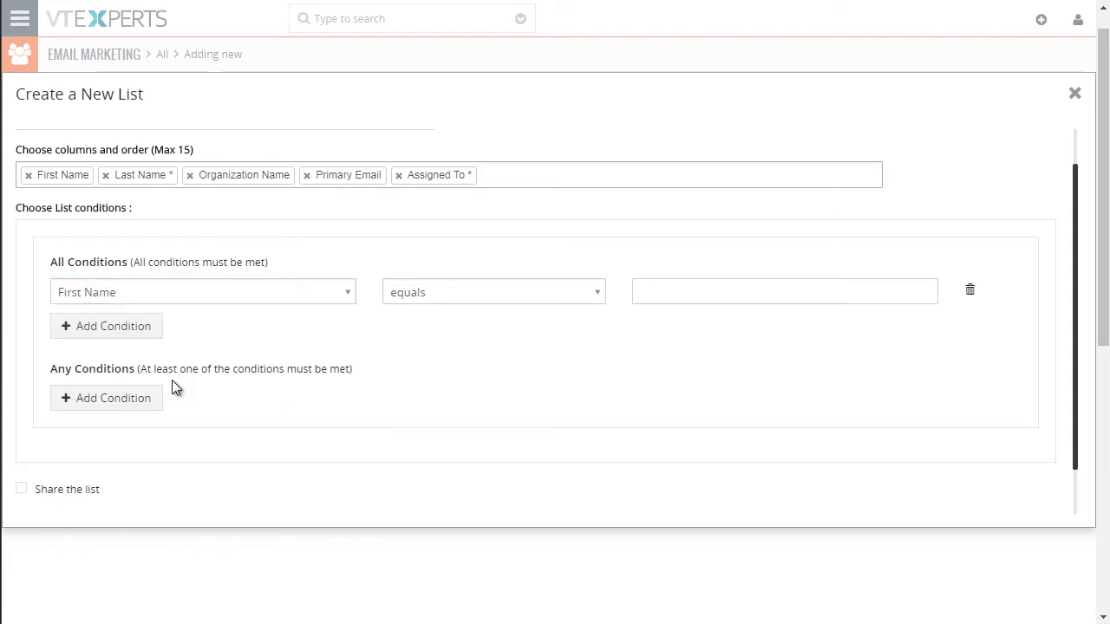
click(405, 297)
click(453, 422)
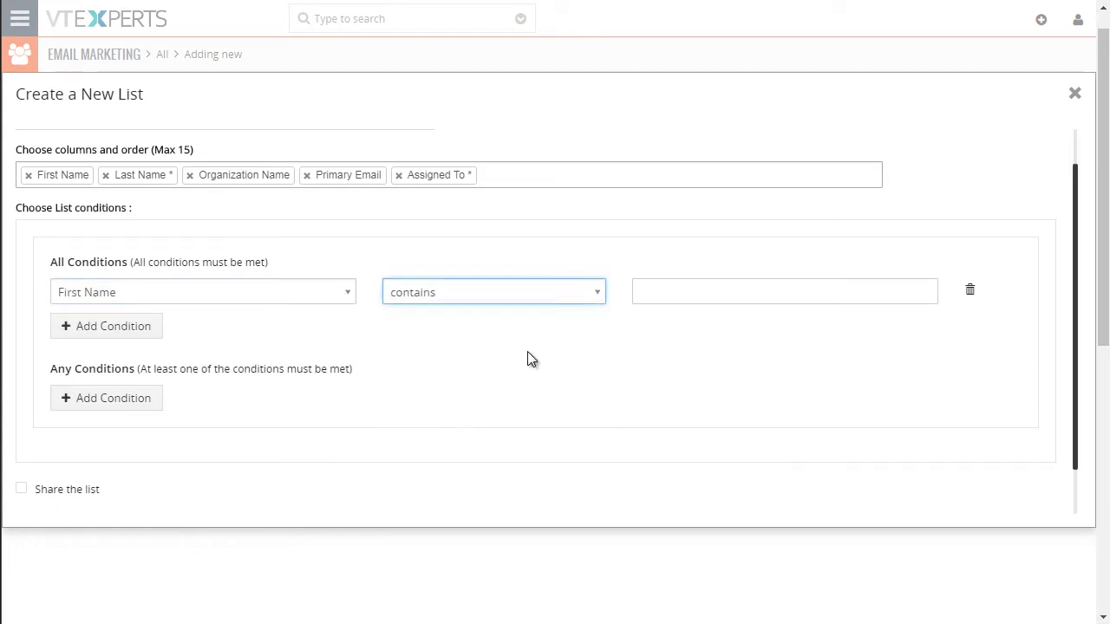
click(658, 295)
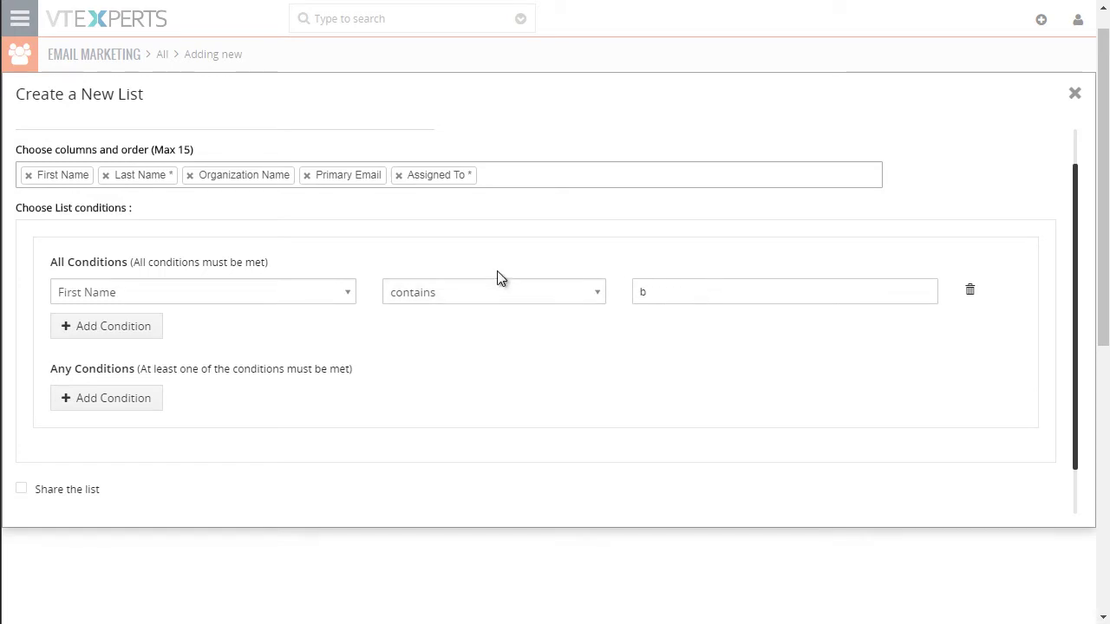
scroll(494, 264, down, 2)
click(511, 500)
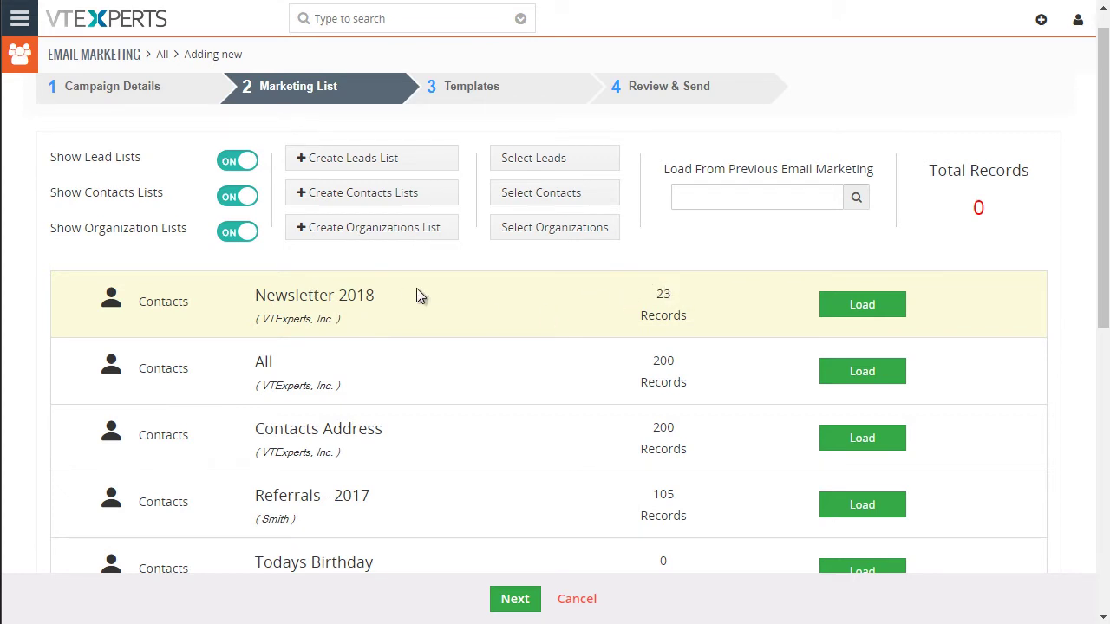
Load Newsletter 2018, All leads and Customer List 2018 into the campaign, totaling 316 records
click(872, 312)
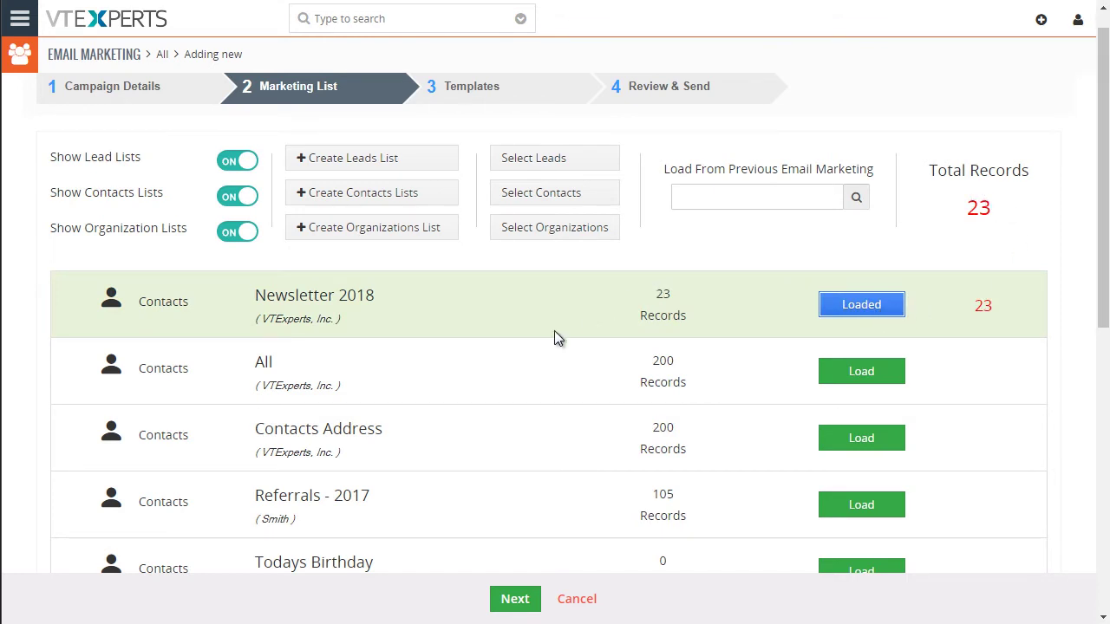
scroll(558, 334, down, 3)
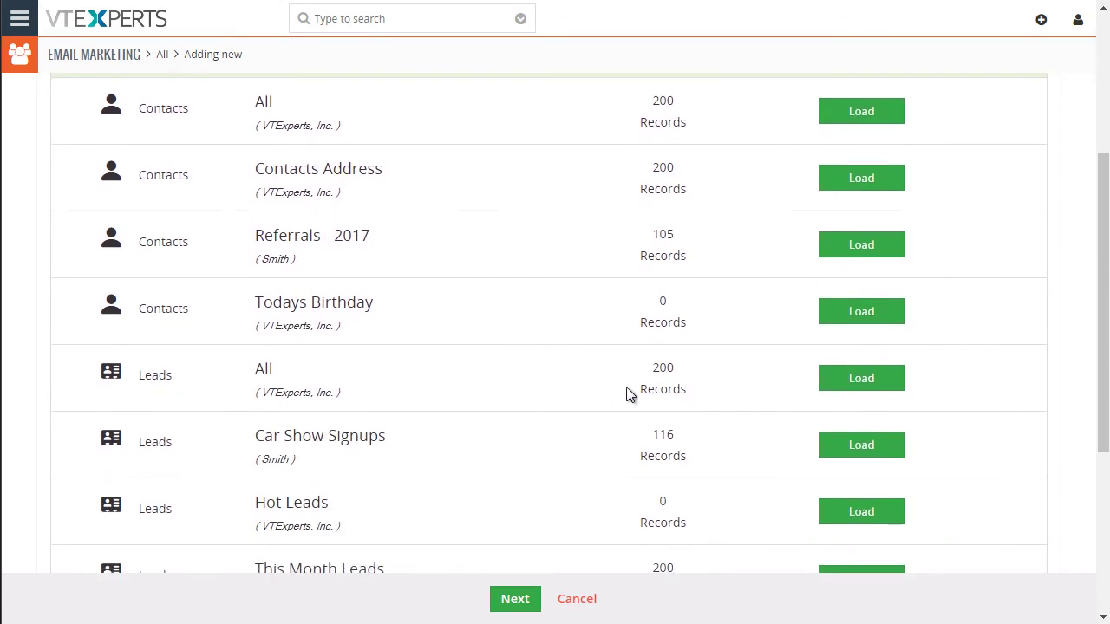
click(843, 378)
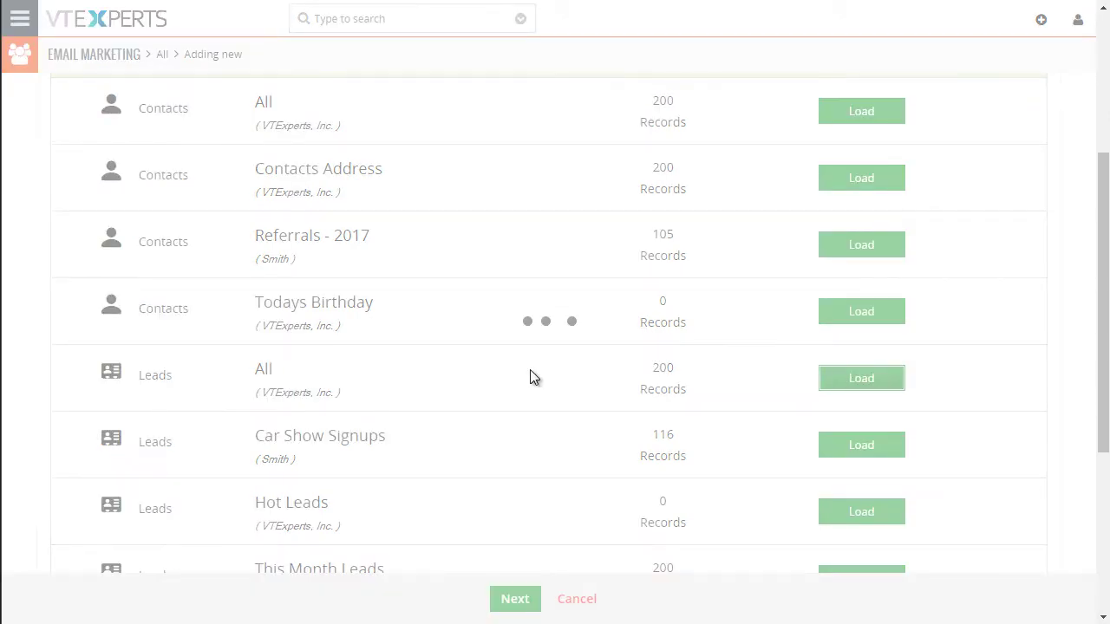
scroll(526, 369, down, 3)
scroll(519, 368, down, 1)
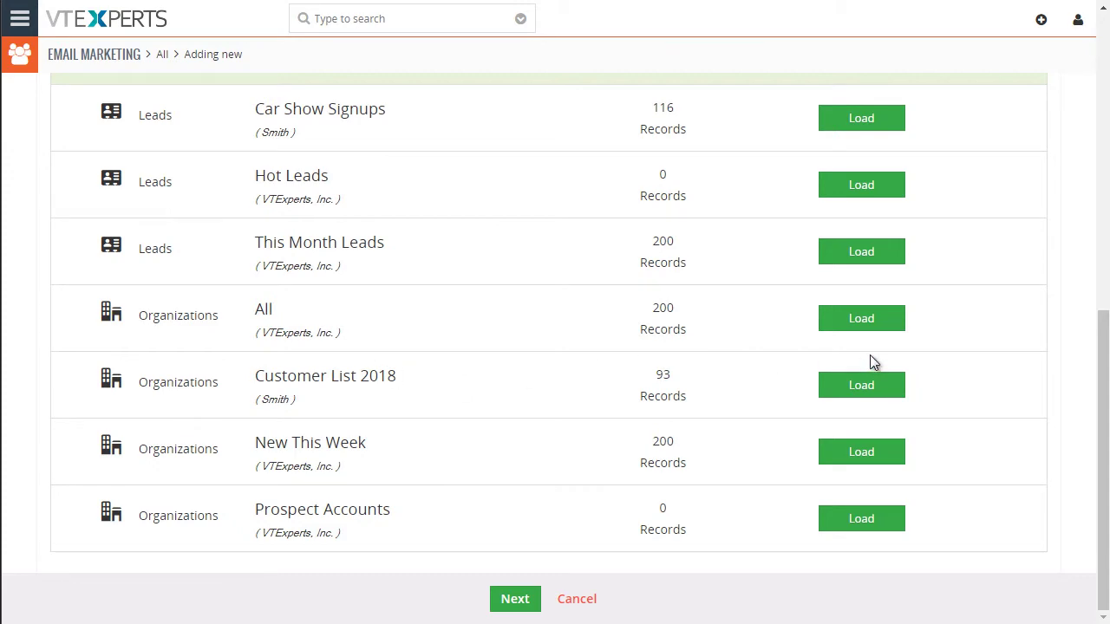
click(859, 382)
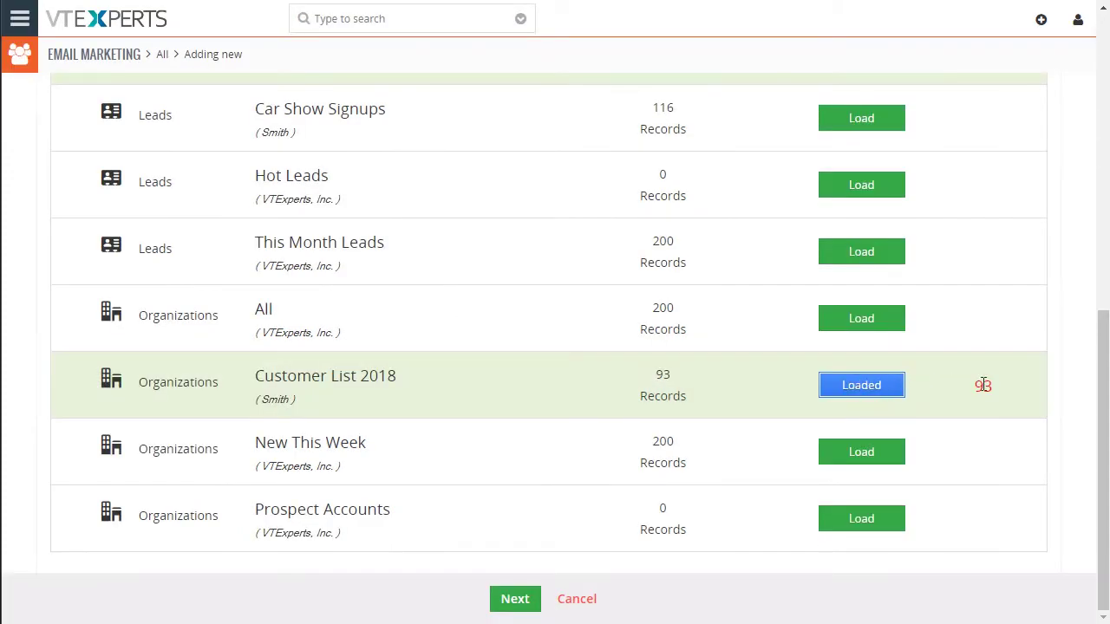
scroll(983, 385, up, 10)
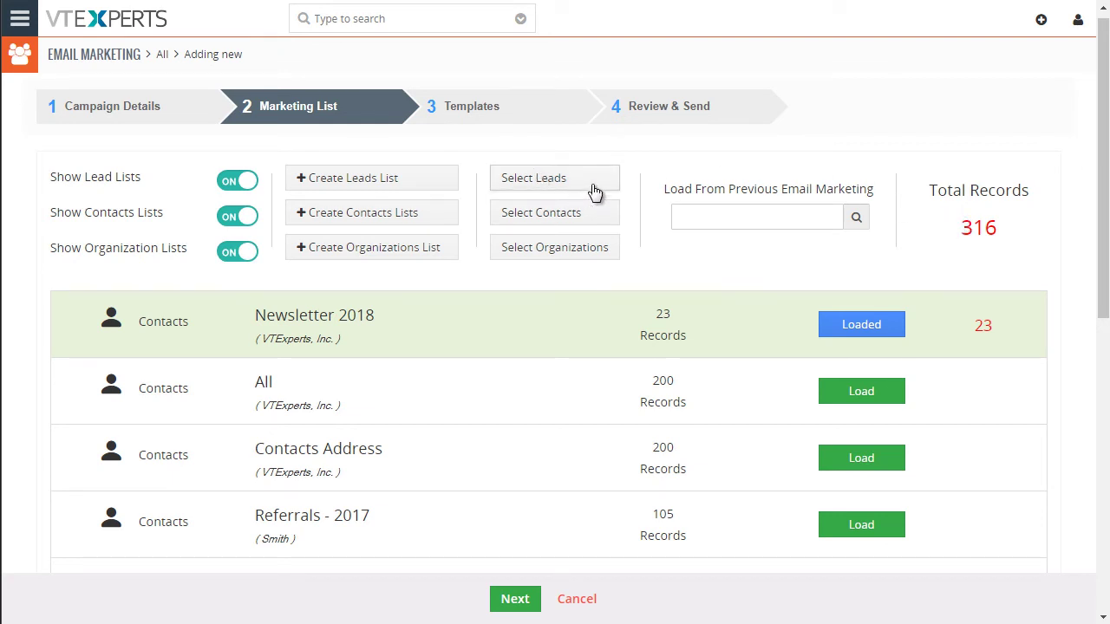
click(556, 176)
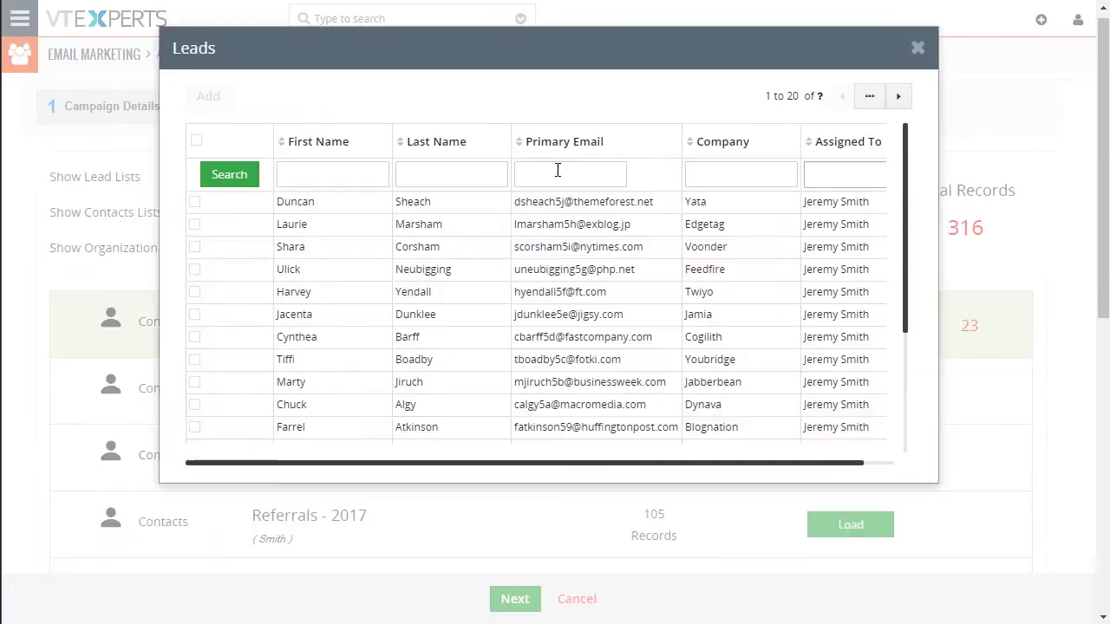
key(Escape)
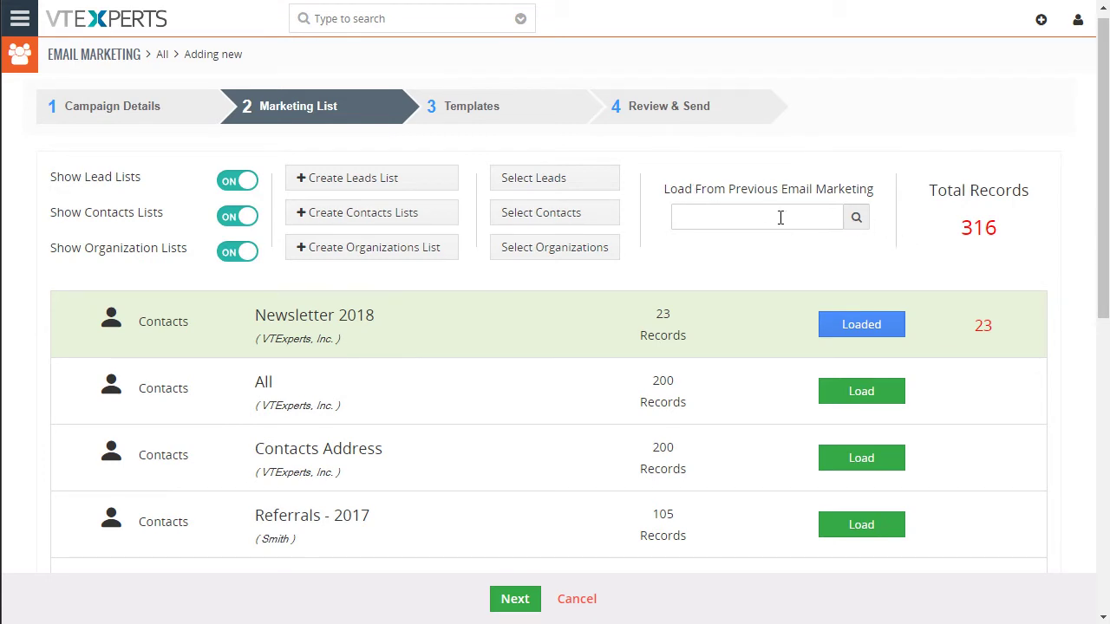
click(856, 217)
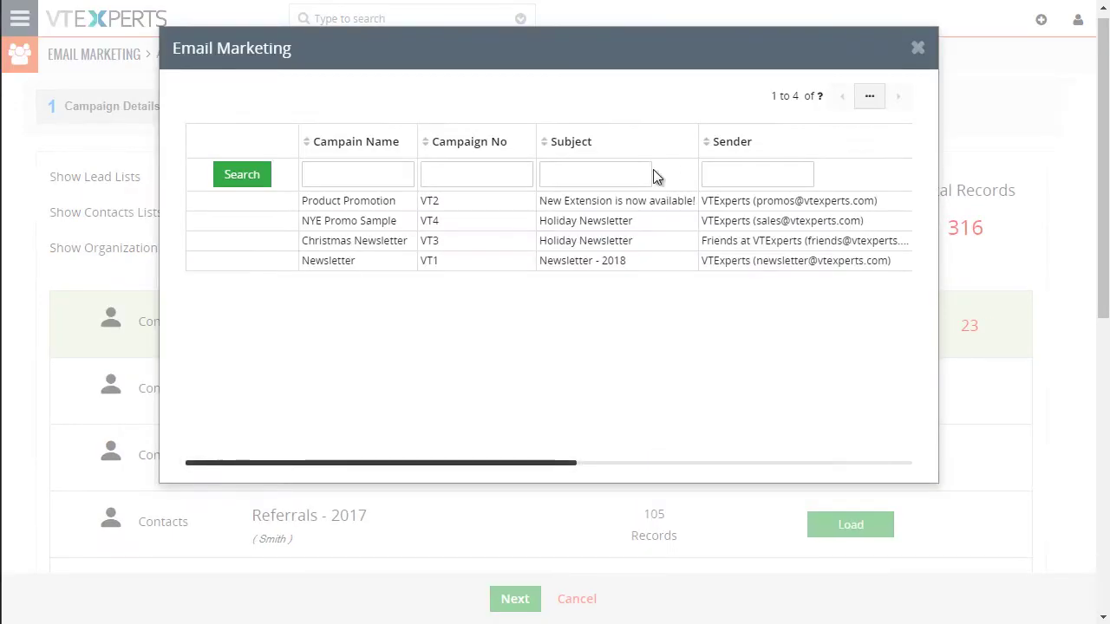
click(916, 48)
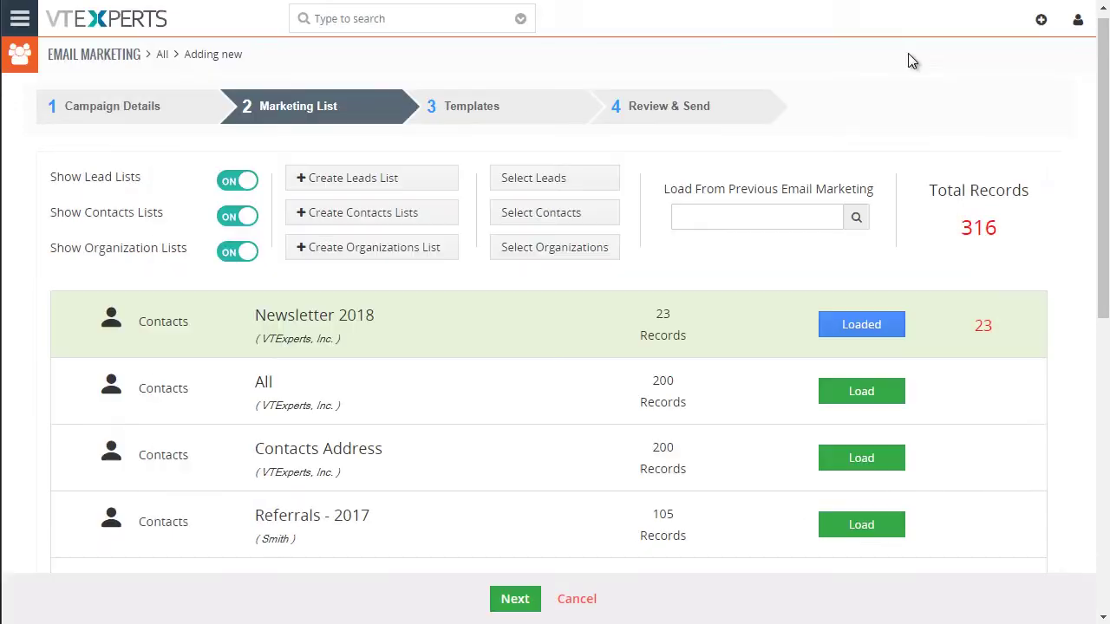
scroll(497, 189, down, 2)
scroll(512, 195, up, 2)
Go to step 3 Templates and select the Newsletter - 2018 template for the campaign
click(515, 599)
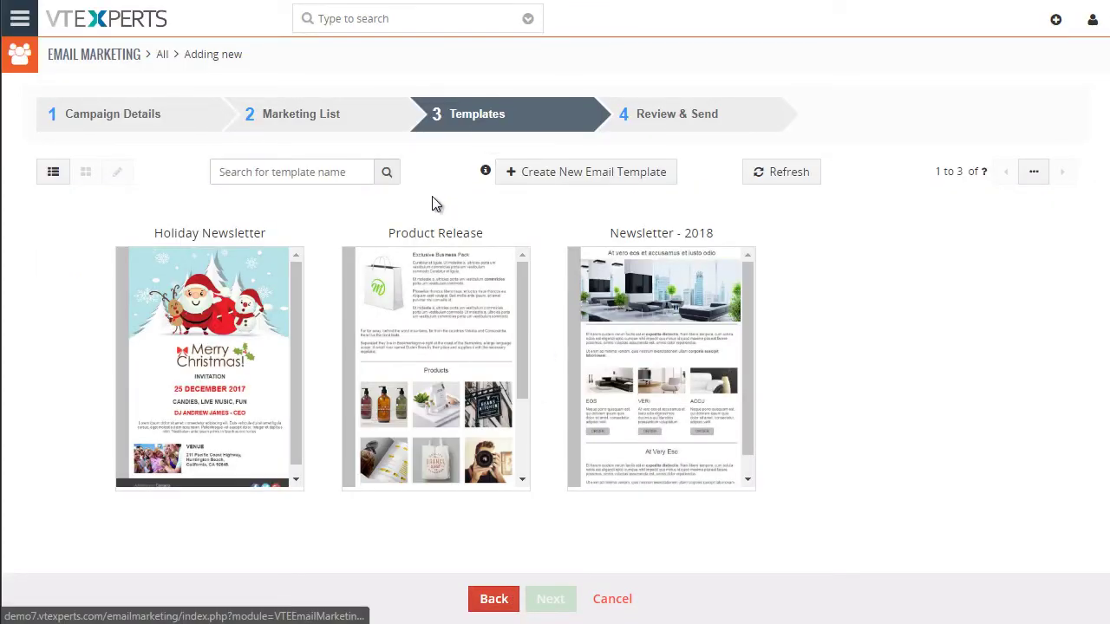
mouse_move(616, 275)
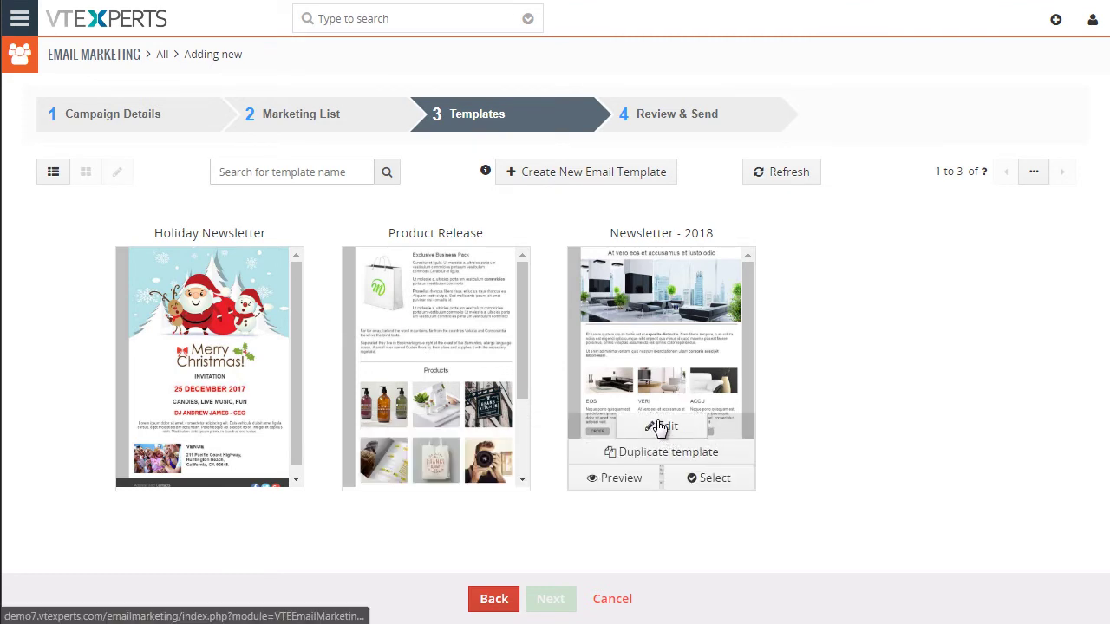
click(713, 482)
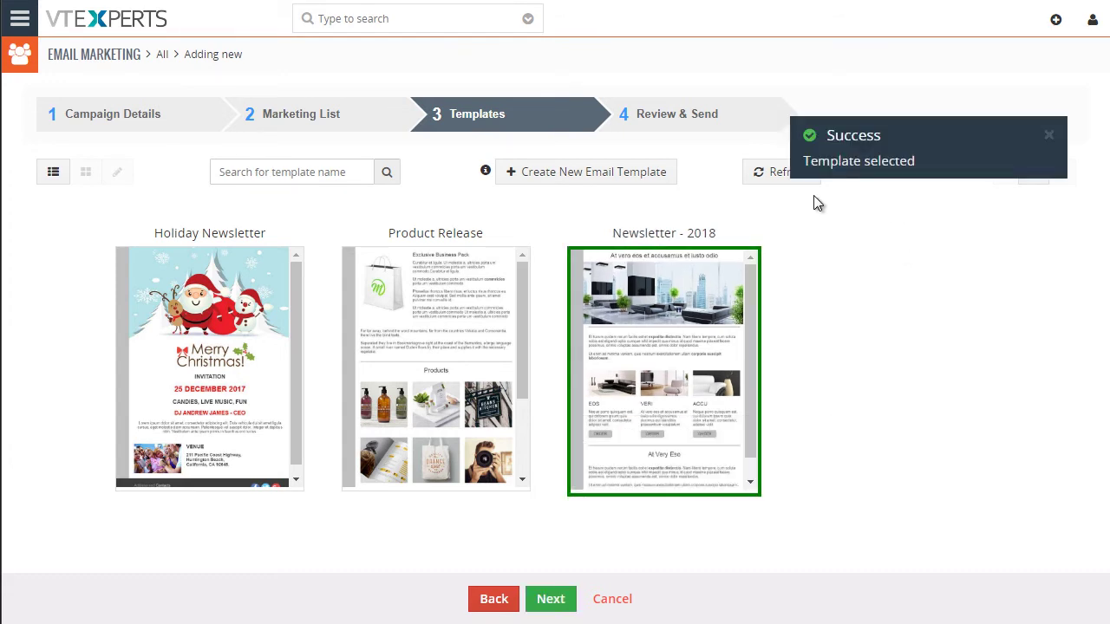
mouse_move(668, 271)
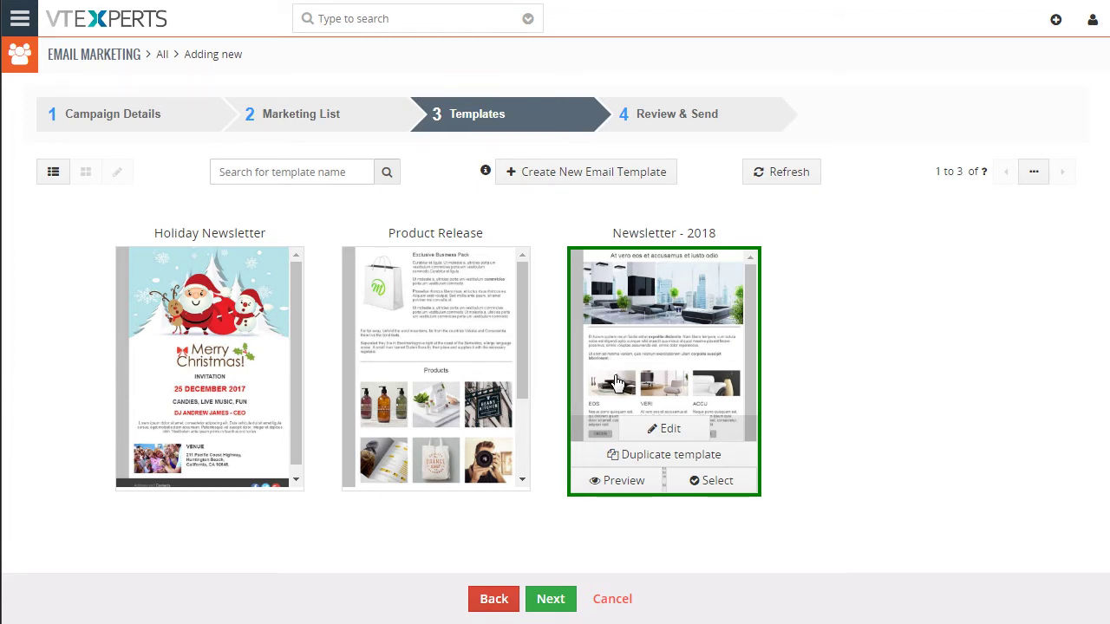
Edit the Newsletter - 2018 template and switch to the Mosaico Email Template builder
click(672, 428)
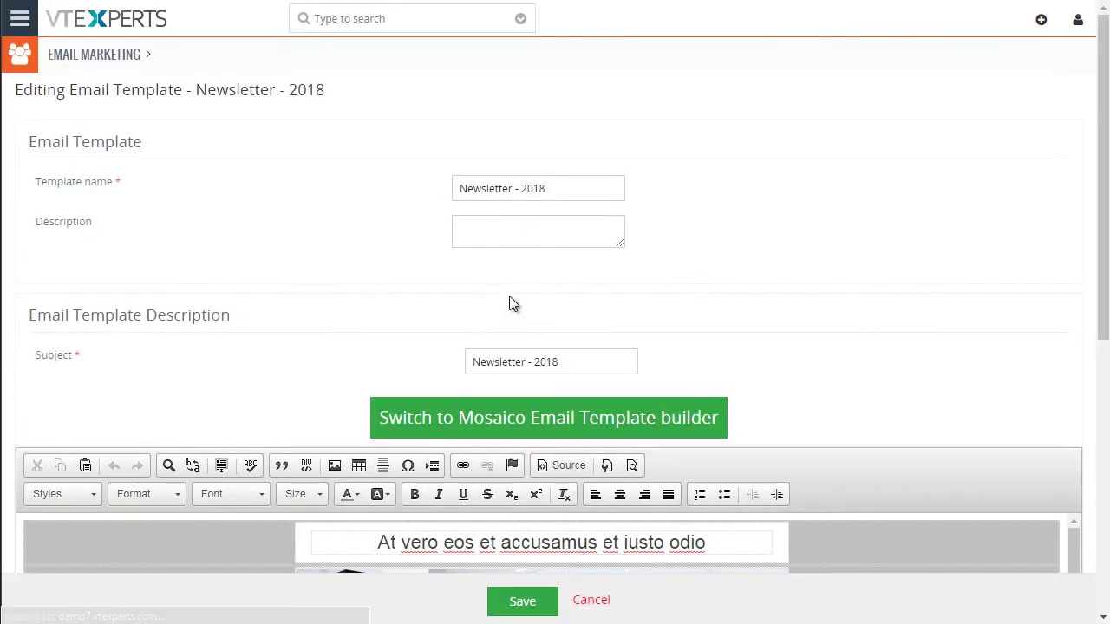
drag(1097, 100, 1093, 221)
scroll(1089, 235, down, 1)
scroll(548, 299, down, 3)
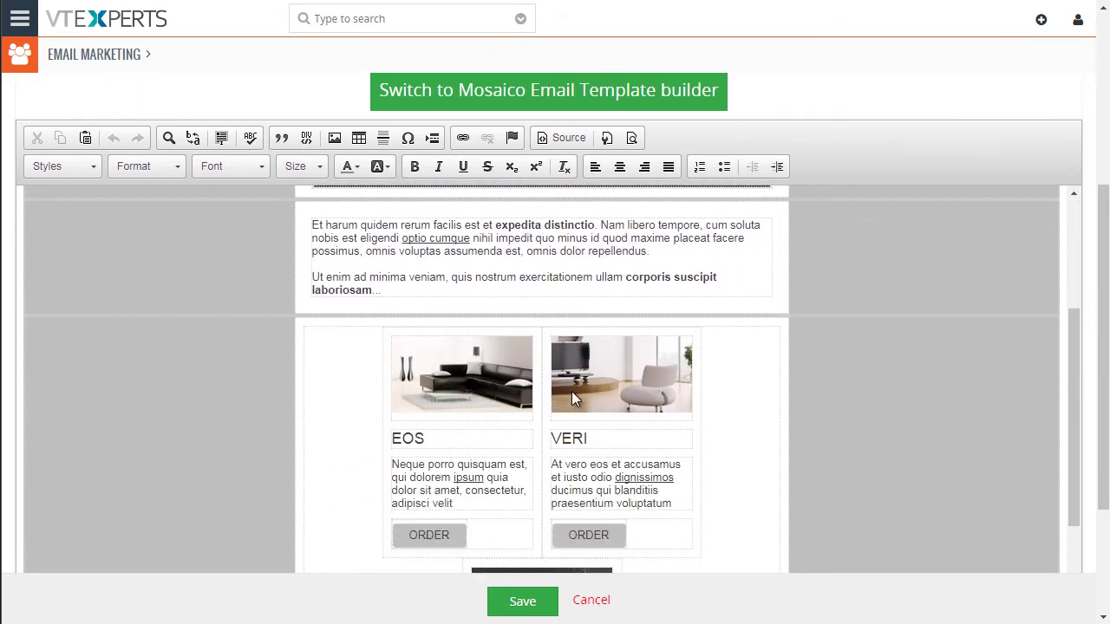
scroll(569, 389, up, 6)
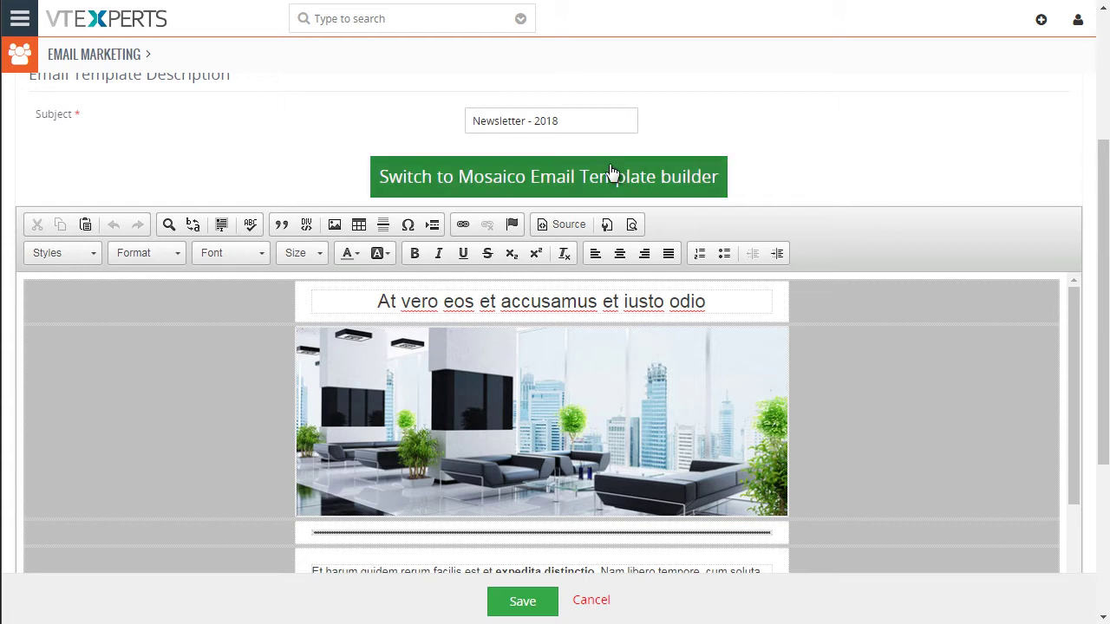
click(546, 170)
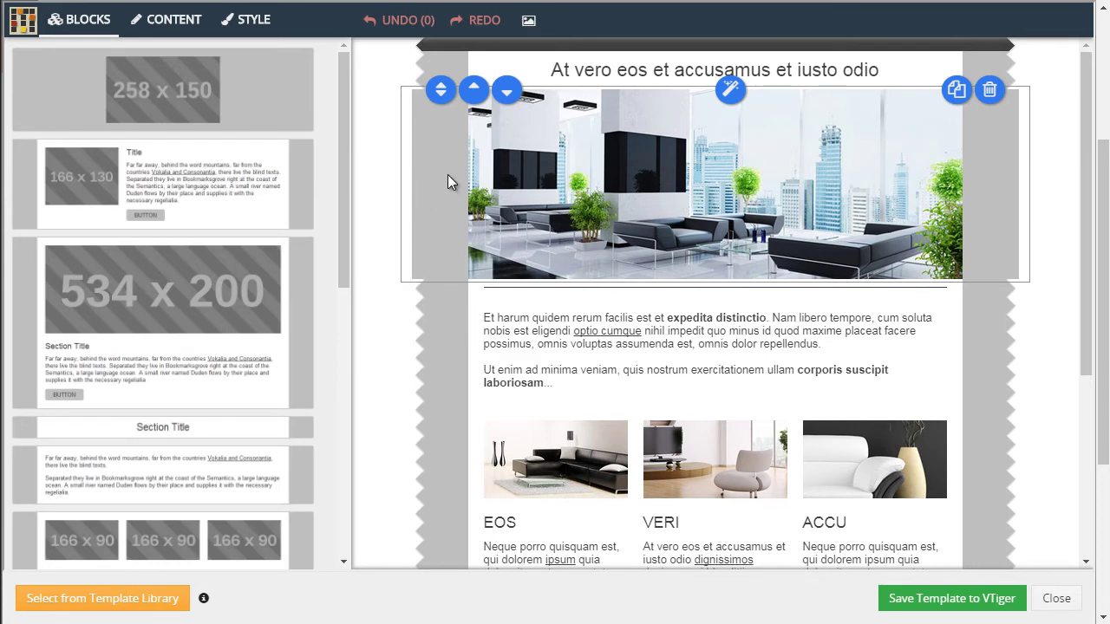
mouse_move(1084, 211)
mouse_down()
mouse_move(1084, 303)
mouse_move(1080, 195)
mouse_up()
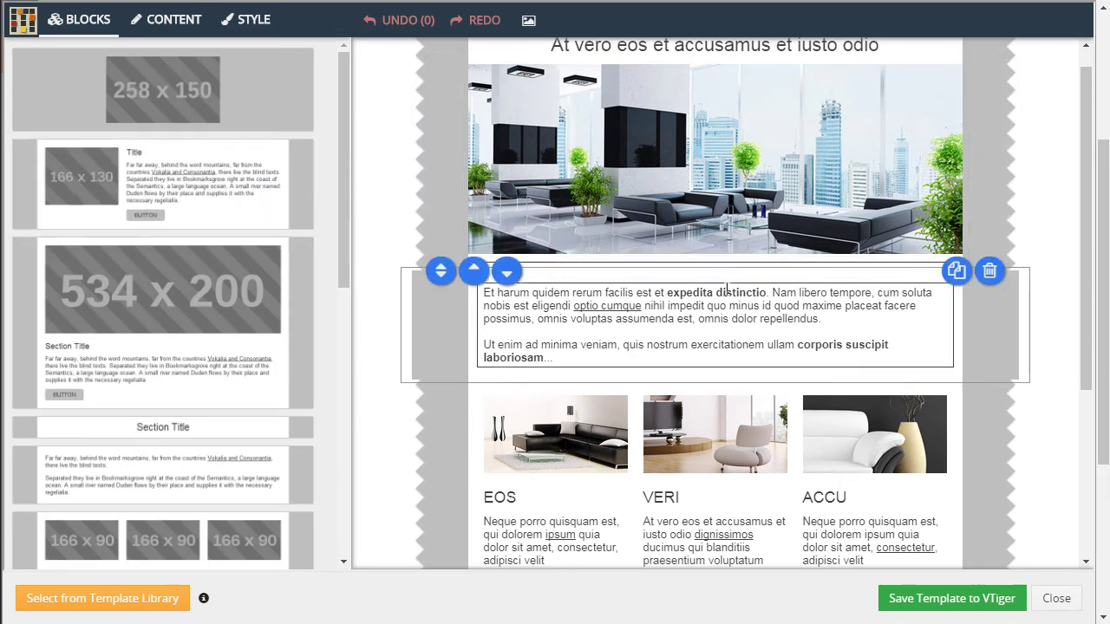
scroll(783, 290, down, 3)
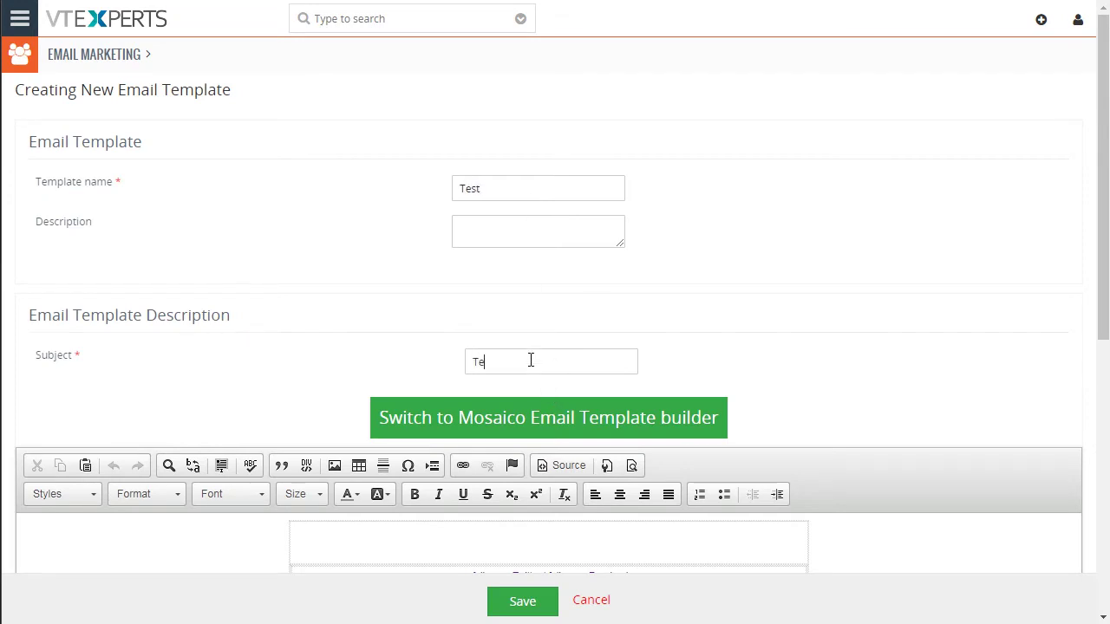
Place the cursor in the empty top row of the new Test template's email body
scroll(672, 494, down, 1)
click(721, 488)
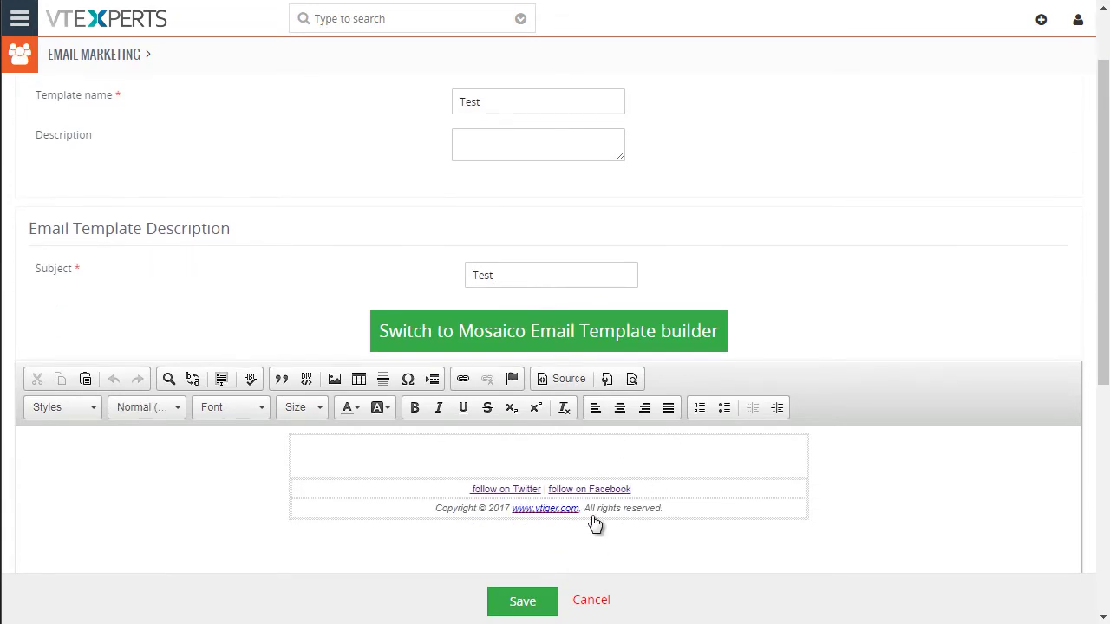
click(516, 464)
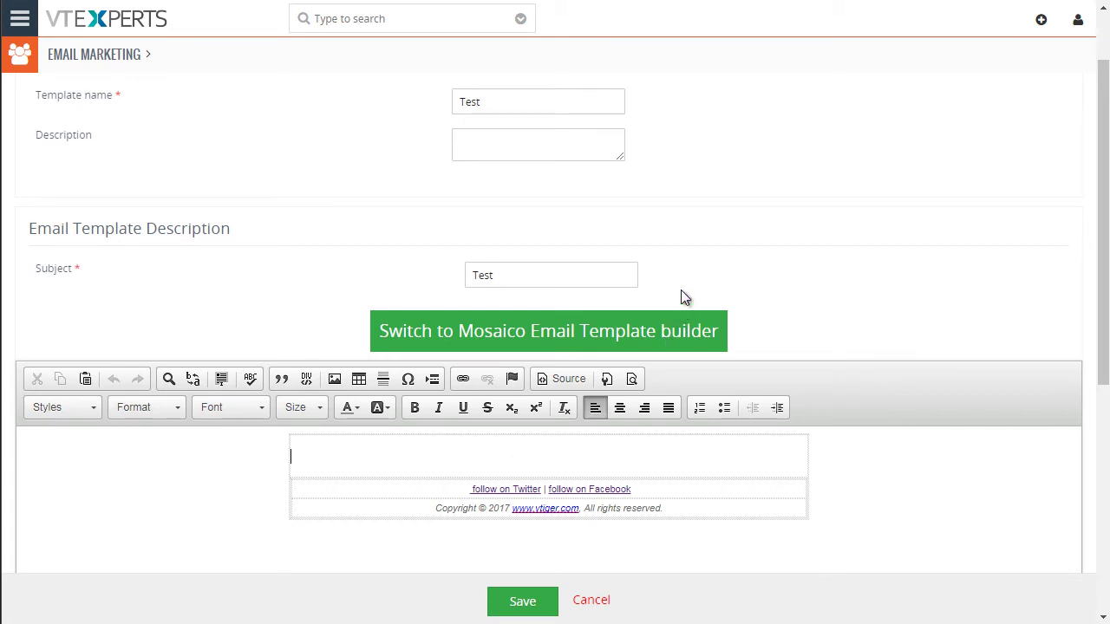
Start designing the Test template in Mosaico on the versafix-1 master template
click(556, 339)
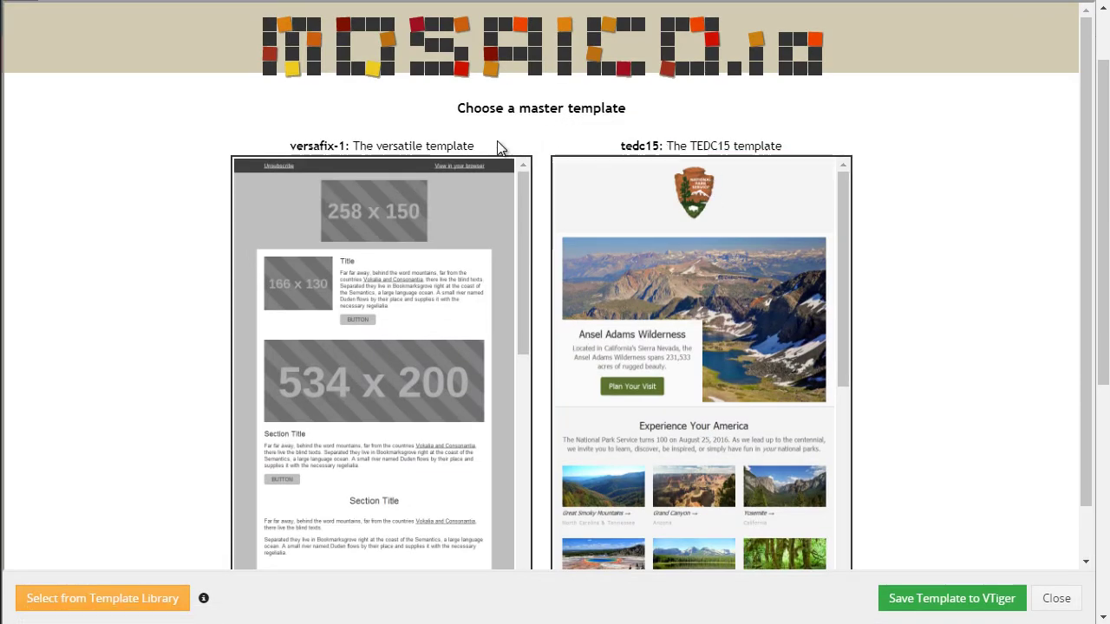
scroll(499, 148, down, 1)
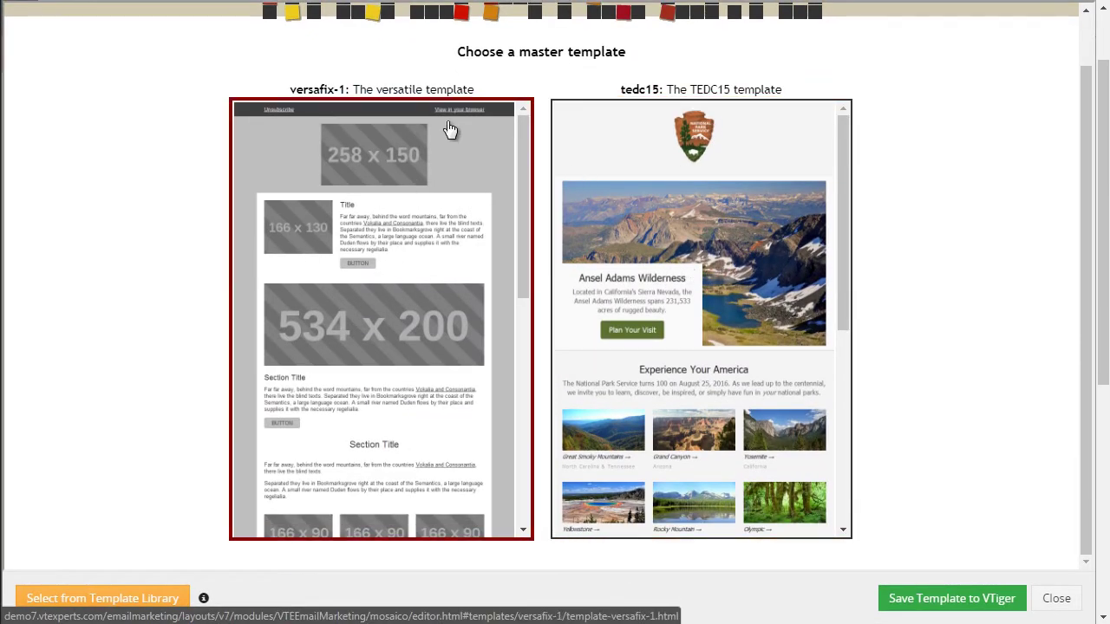
click(379, 285)
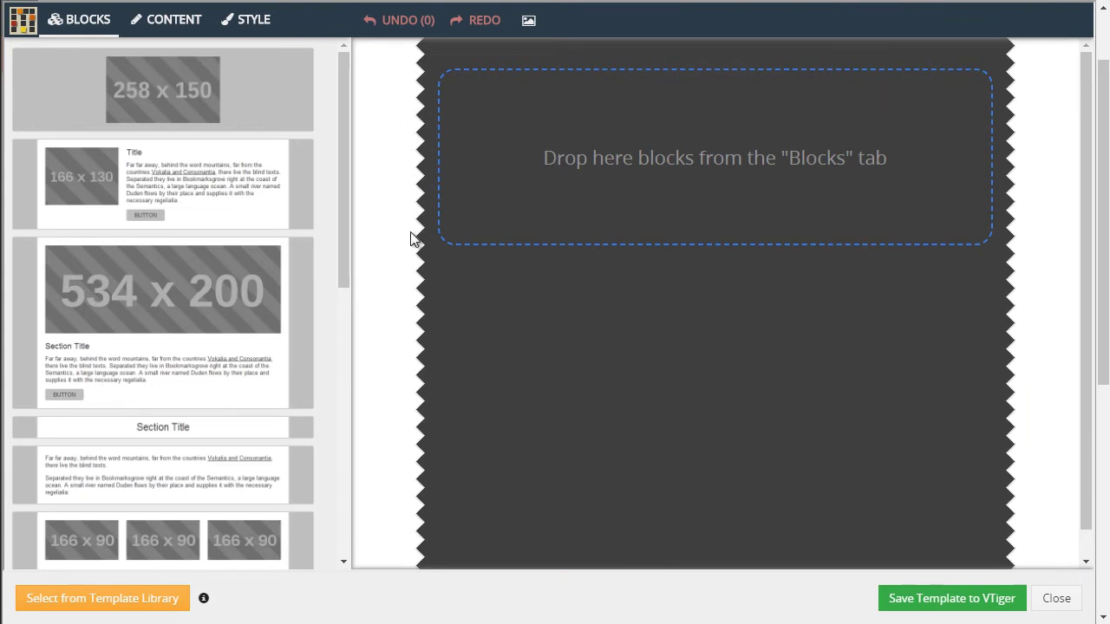
Add the title, 534x200 image, section title and text paragraph blocks to the canvas
mouse_move(157, 185)
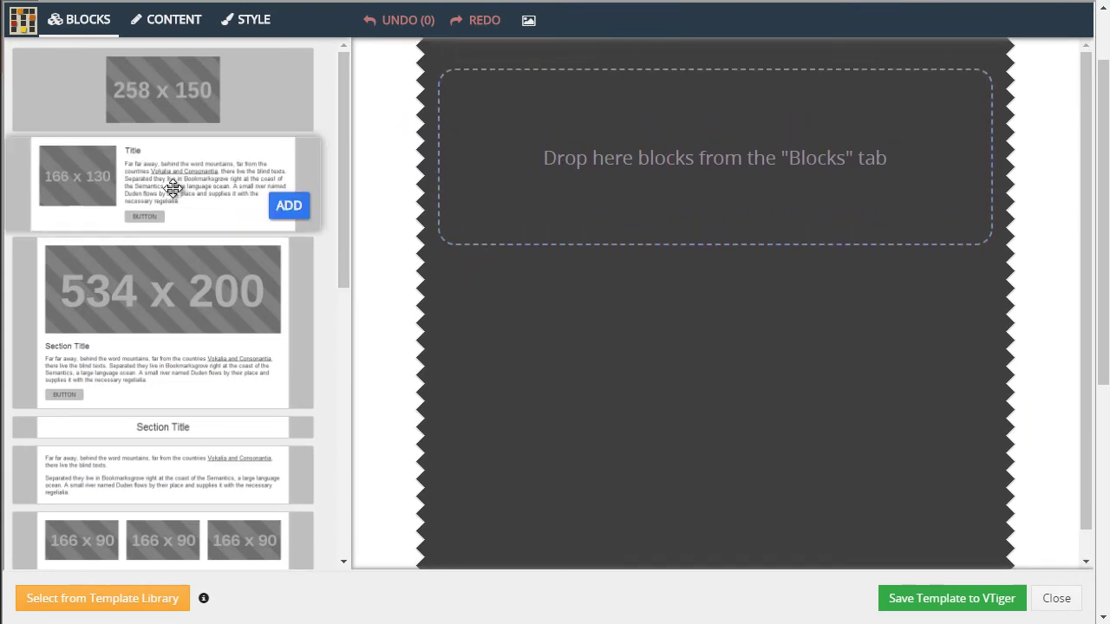
drag(157, 185, 668, 139)
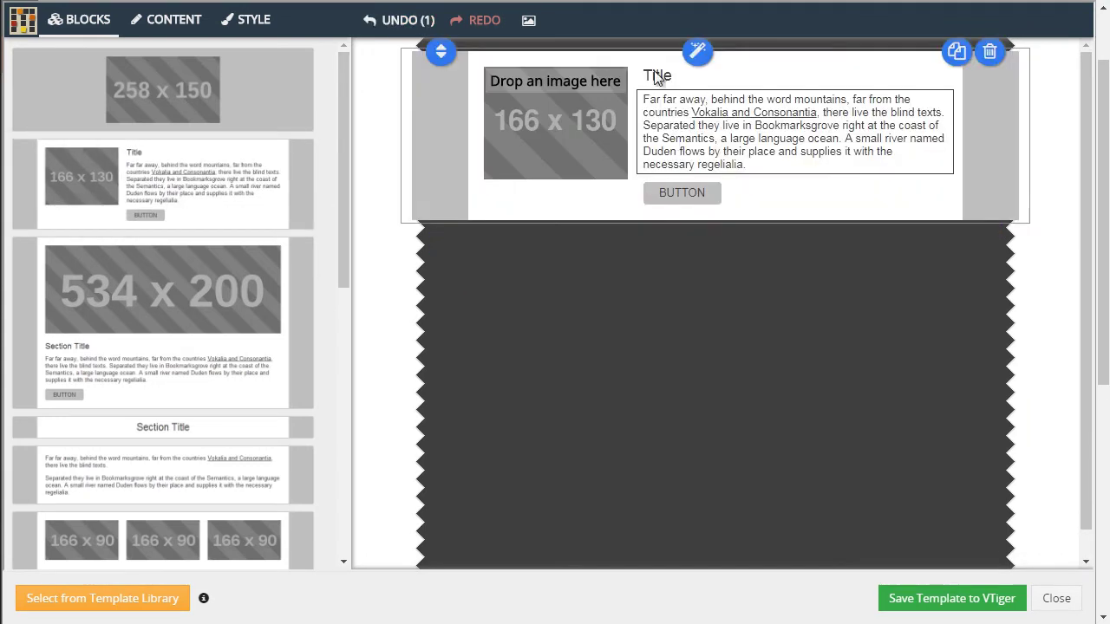
mouse_move(177, 309)
drag(177, 309, 717, 219)
scroll(245, 384, down, 4)
drag(248, 251, 583, 234)
drag(154, 292, 657, 276)
scroll(736, 393, down, 2)
scroll(735, 391, up, 2)
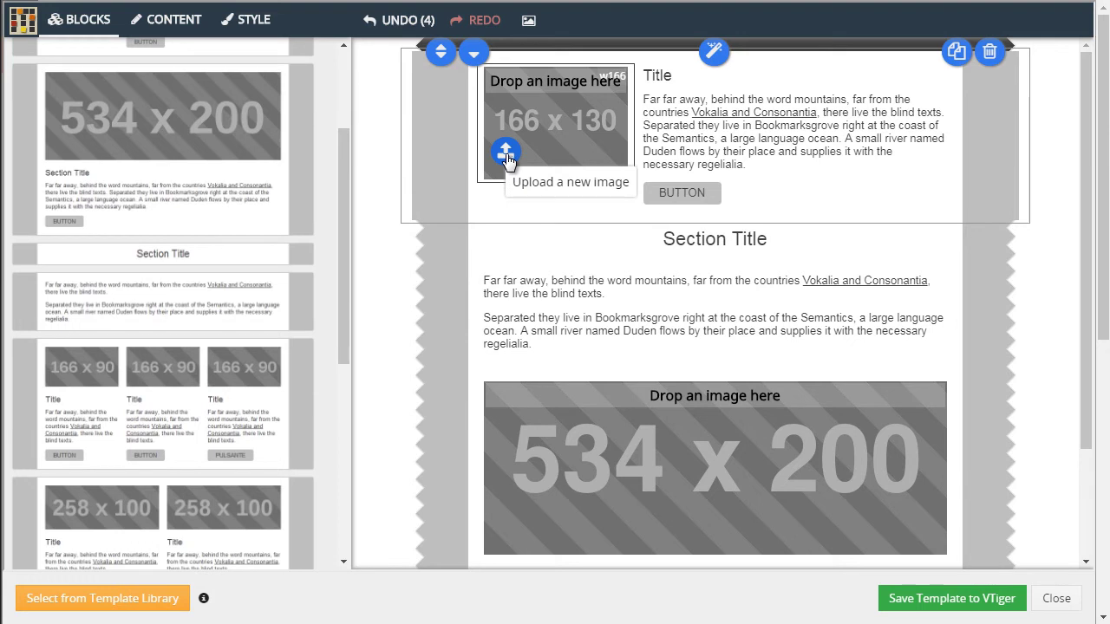
Fill the large image slot and the title block's image with stock gallery photos
click(529, 33)
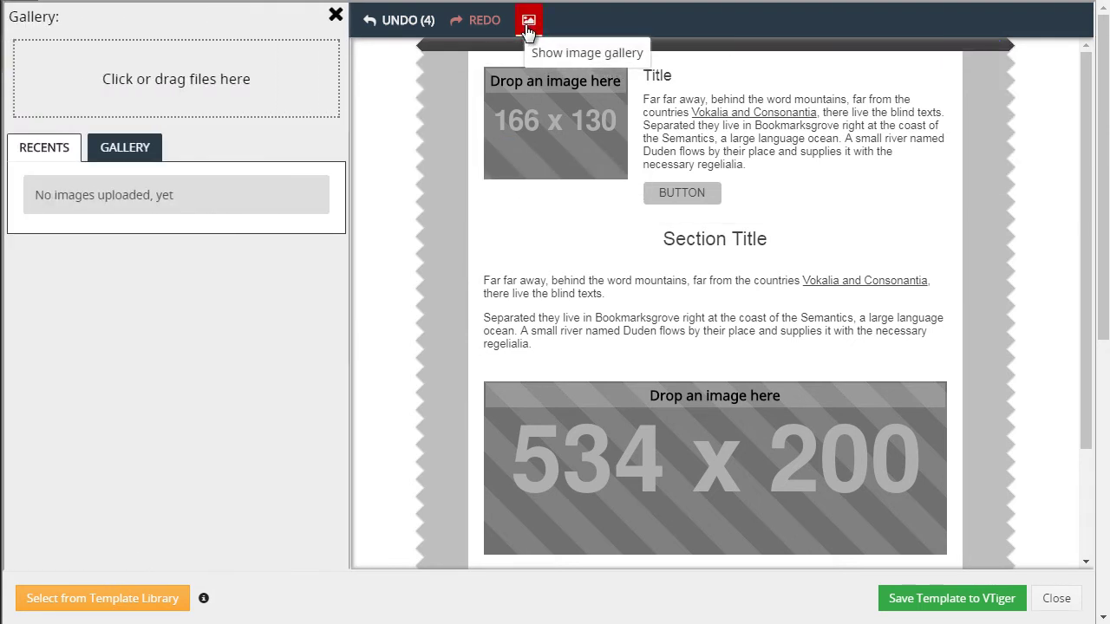
click(127, 149)
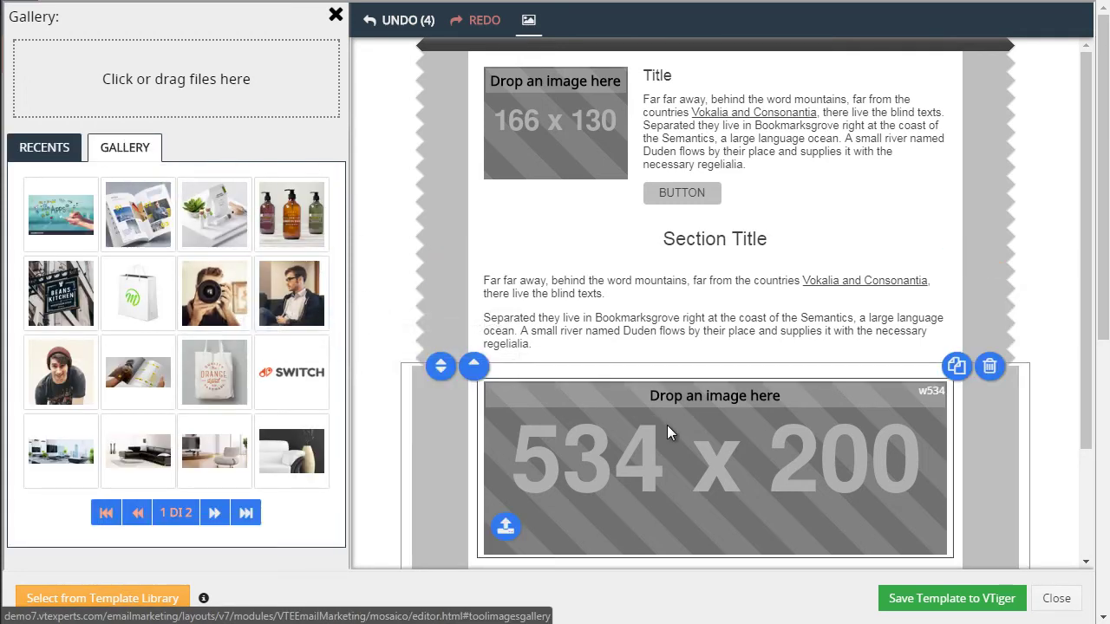
drag(255, 286, 721, 459)
drag(291, 293, 551, 138)
scroll(696, 259, down, 5)
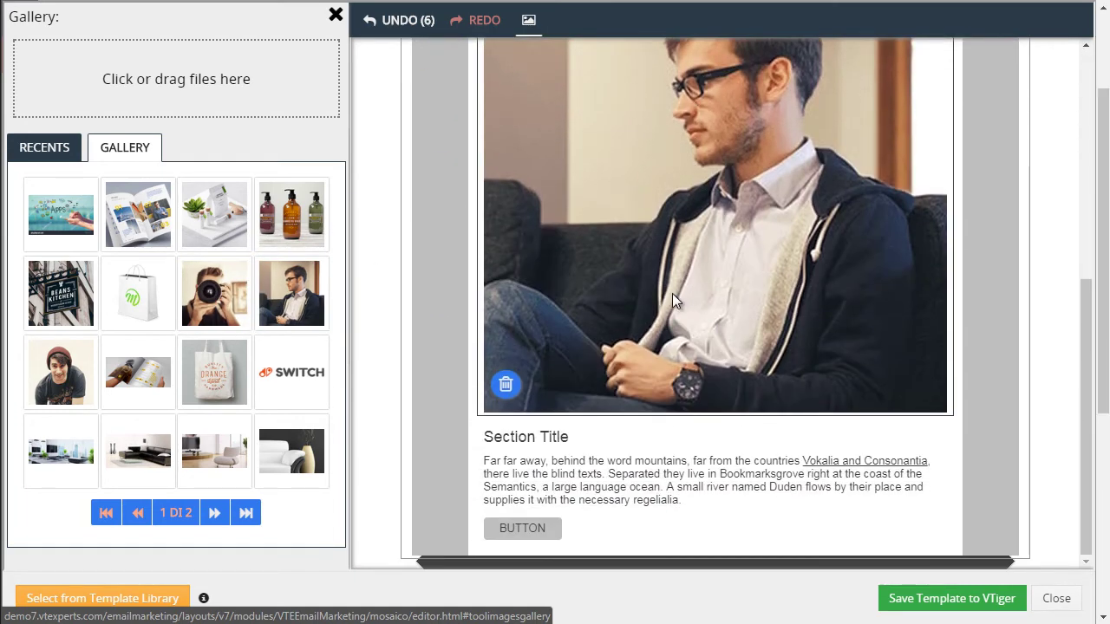
scroll(647, 186, up, 5)
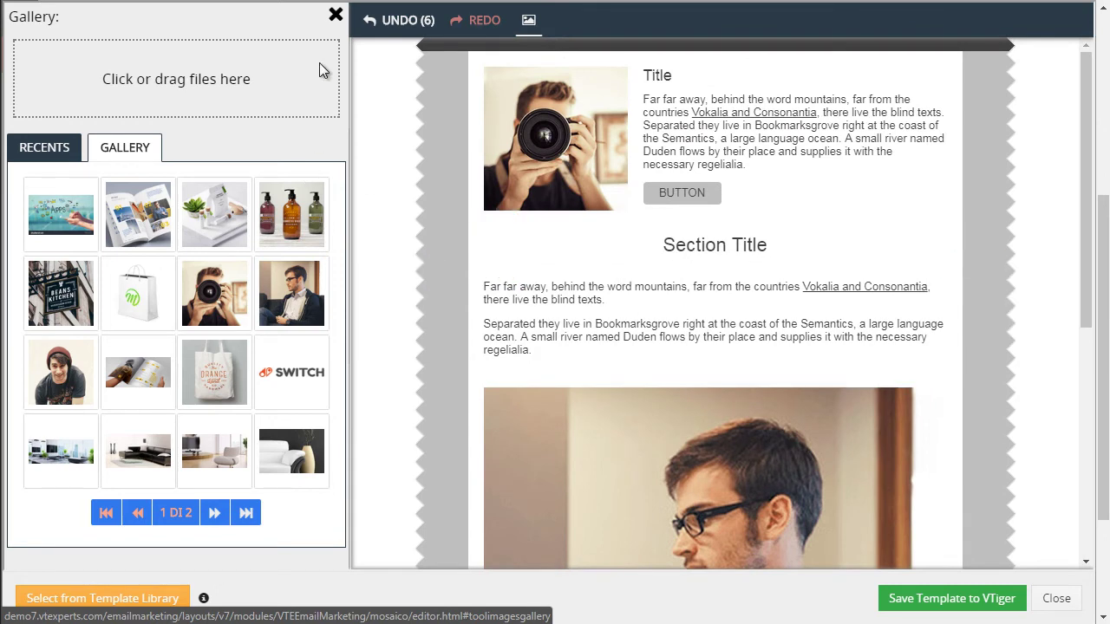
click(336, 17)
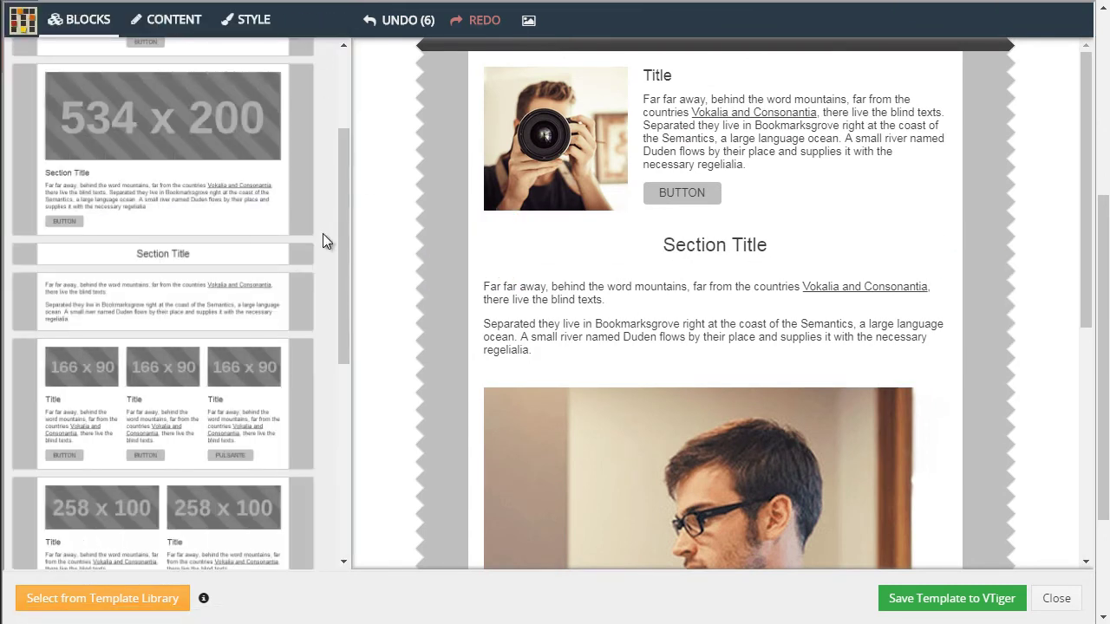
Place the 3-column 166x90 block below the title block
drag(348, 273, 340, 460)
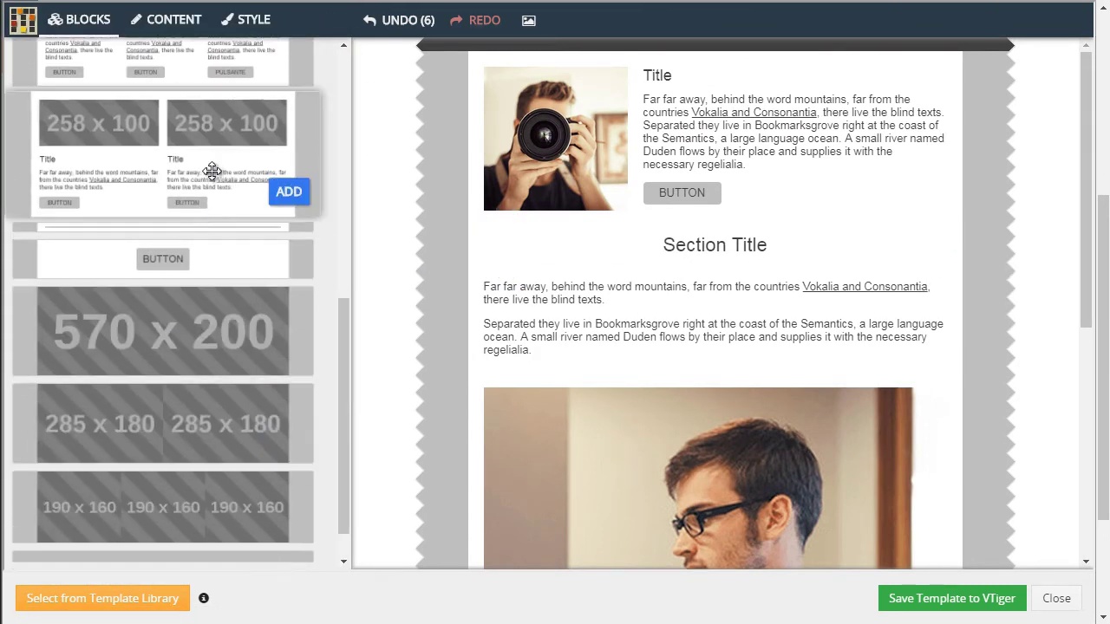
scroll(174, 200, up, 3)
drag(156, 211, 553, 275)
Fill the three columns with the camera, bottles and brochure photos
click(552, 279)
click(529, 21)
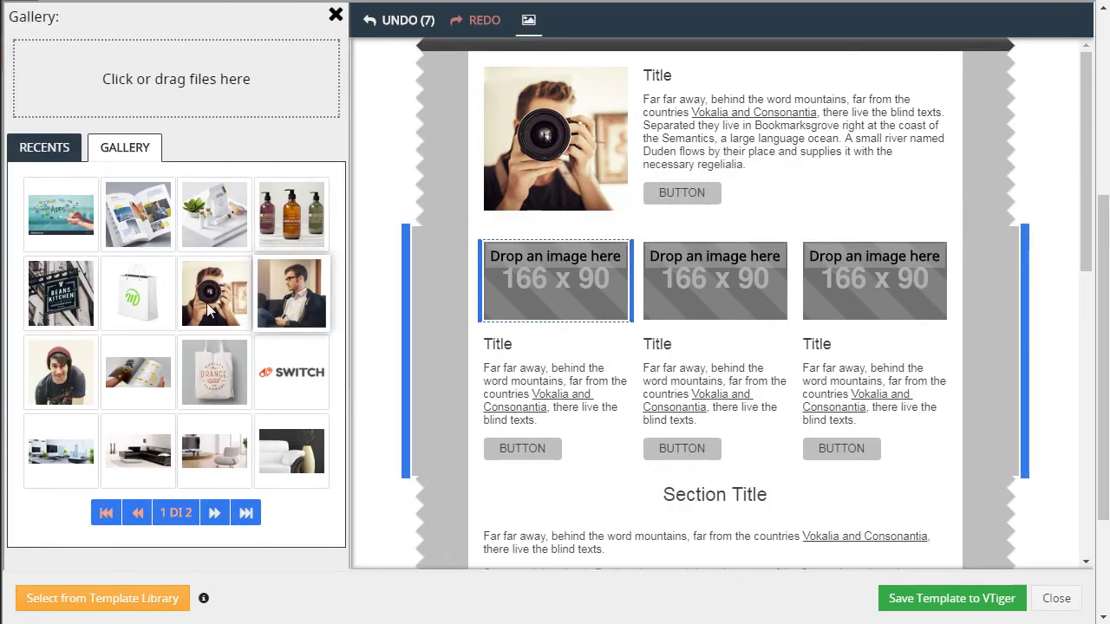
drag(214, 293, 529, 276)
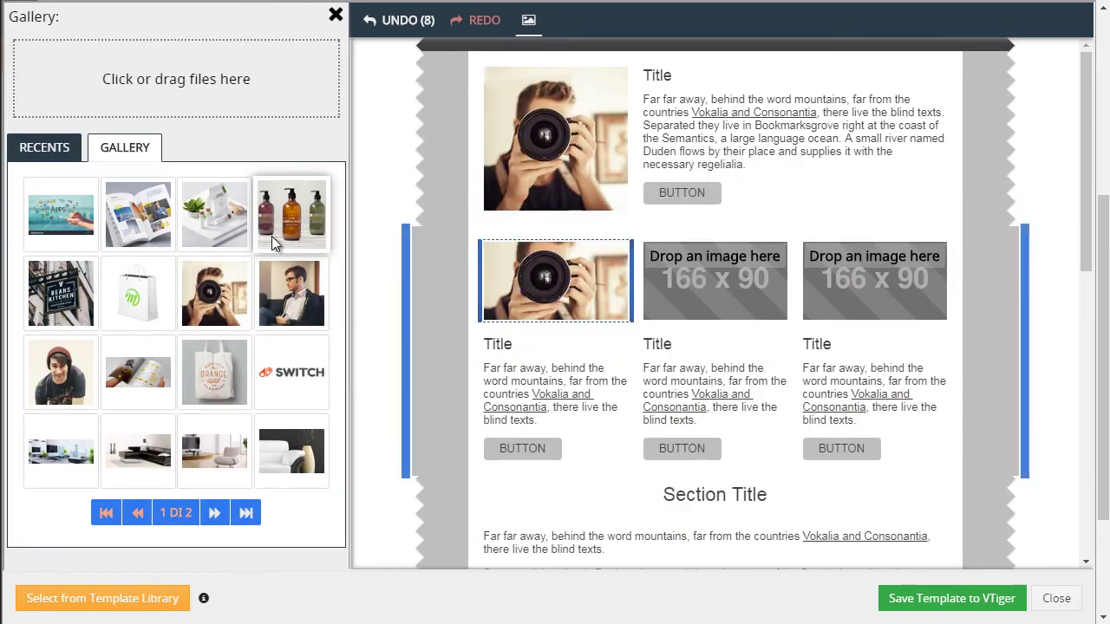
drag(276, 227, 729, 274)
drag(139, 216, 872, 280)
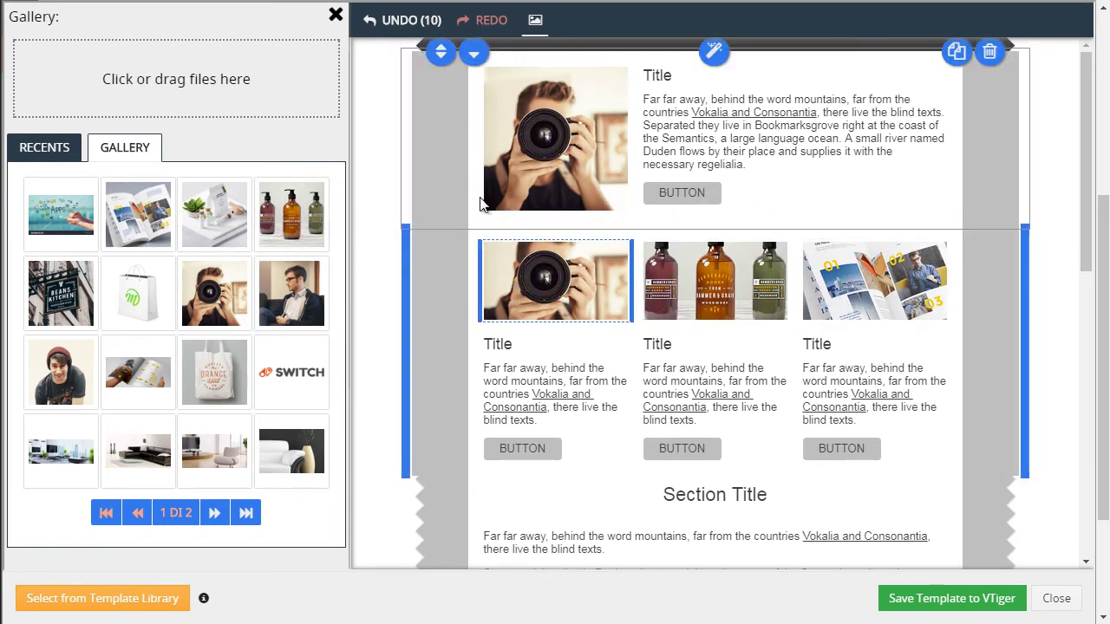
Close the image gallery and bring up the three-column block's settings and body text
scroll(665, 285, down, 1)
click(702, 308)
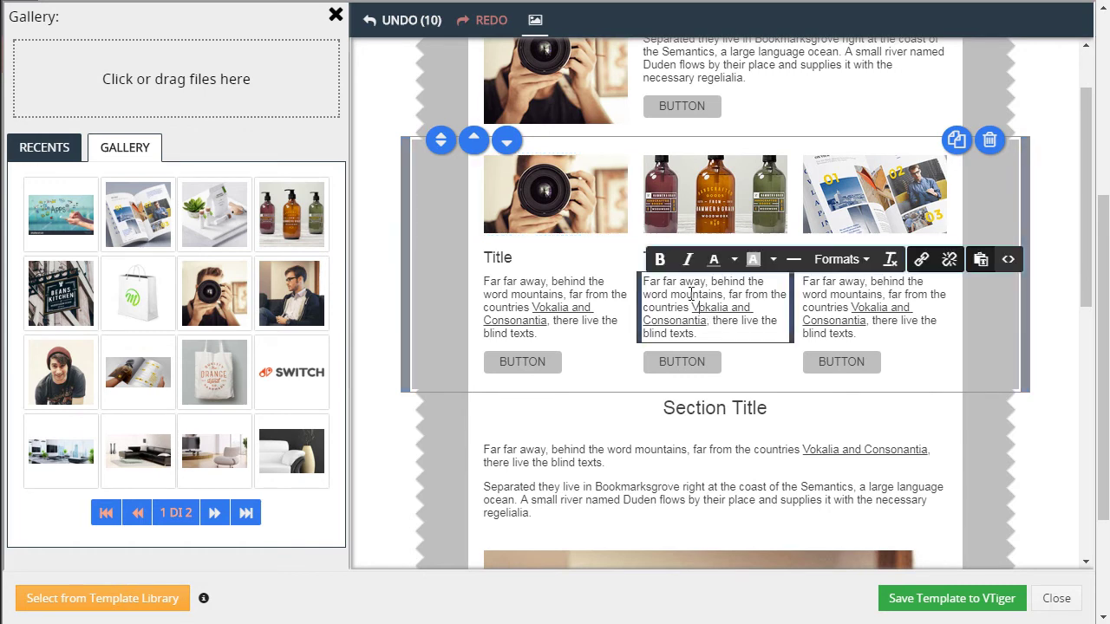
click(335, 16)
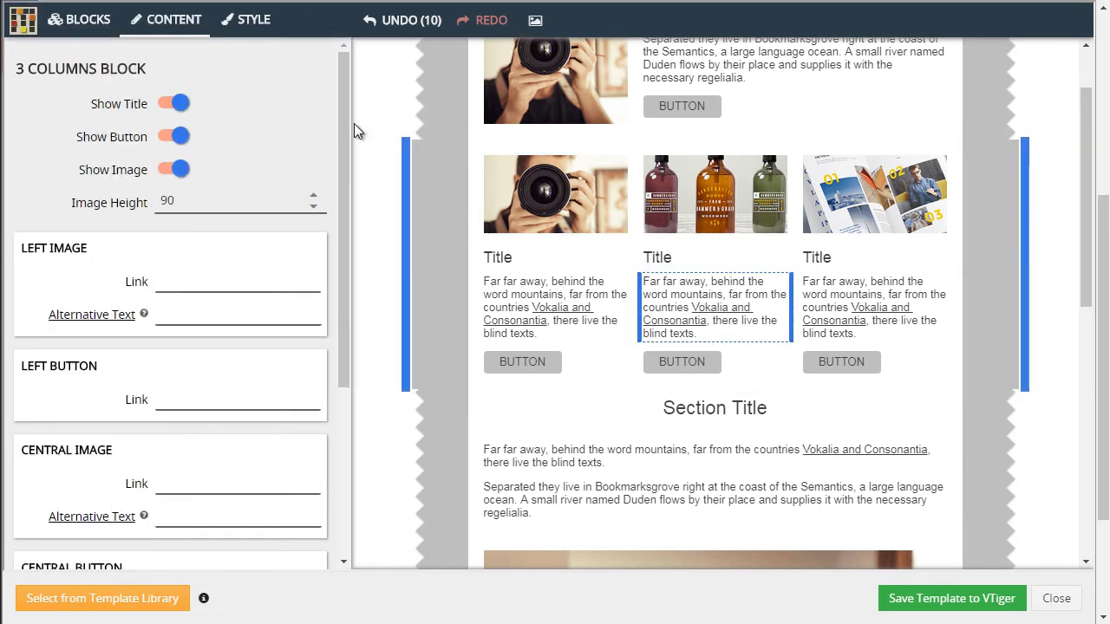
click(97, 20)
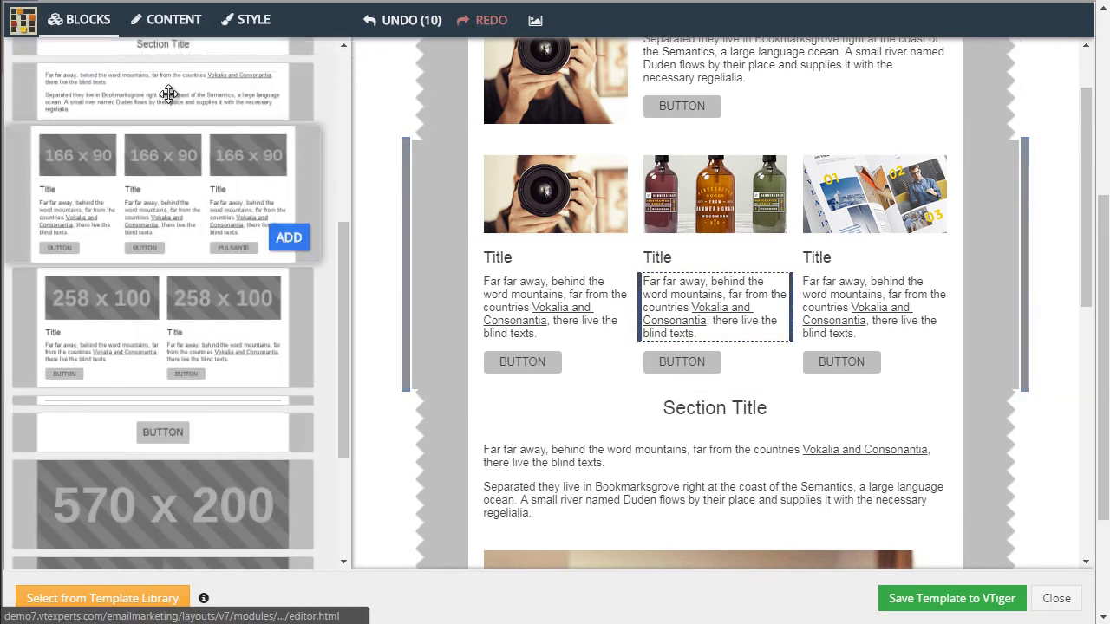
click(167, 20)
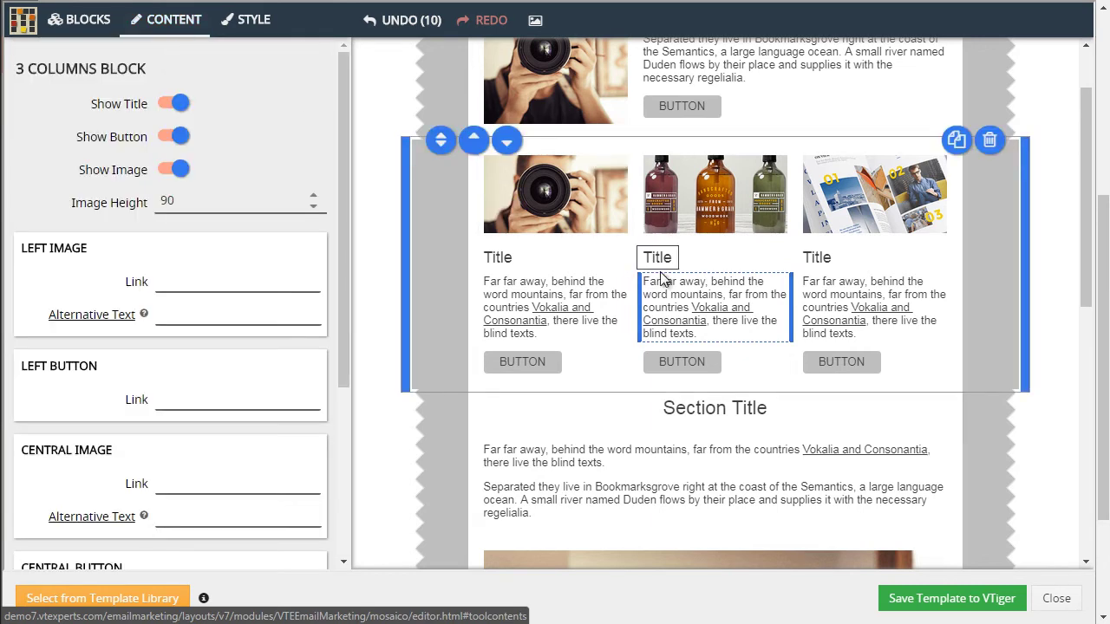
scroll(668, 372, down, 1)
click(611, 379)
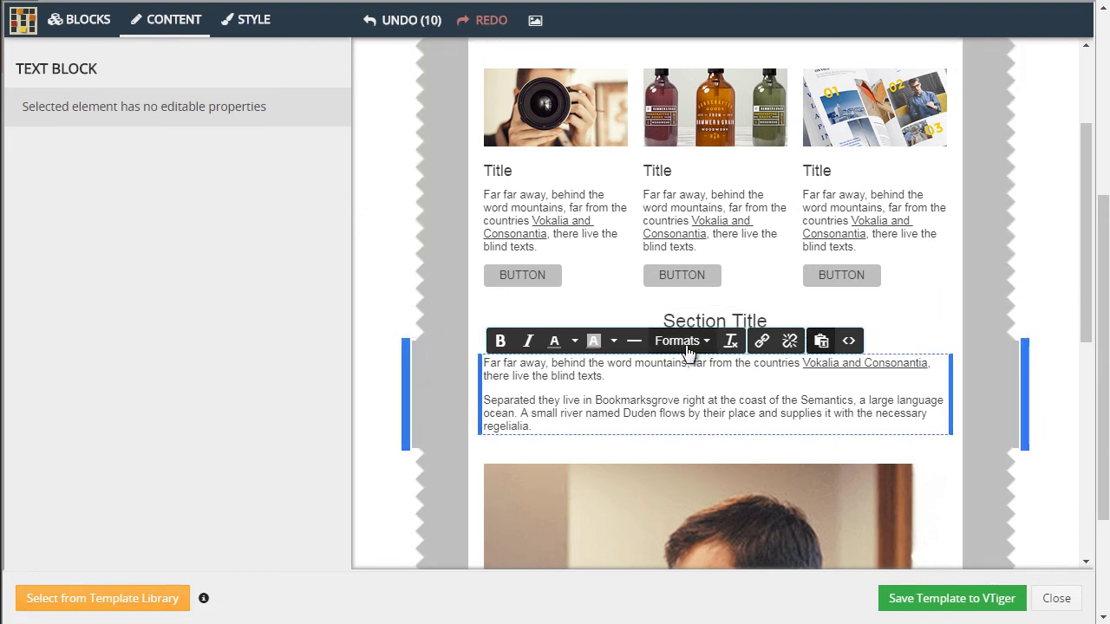
Turn off Show Title for the three columns, leaving Show Image and Show Button on
click(692, 192)
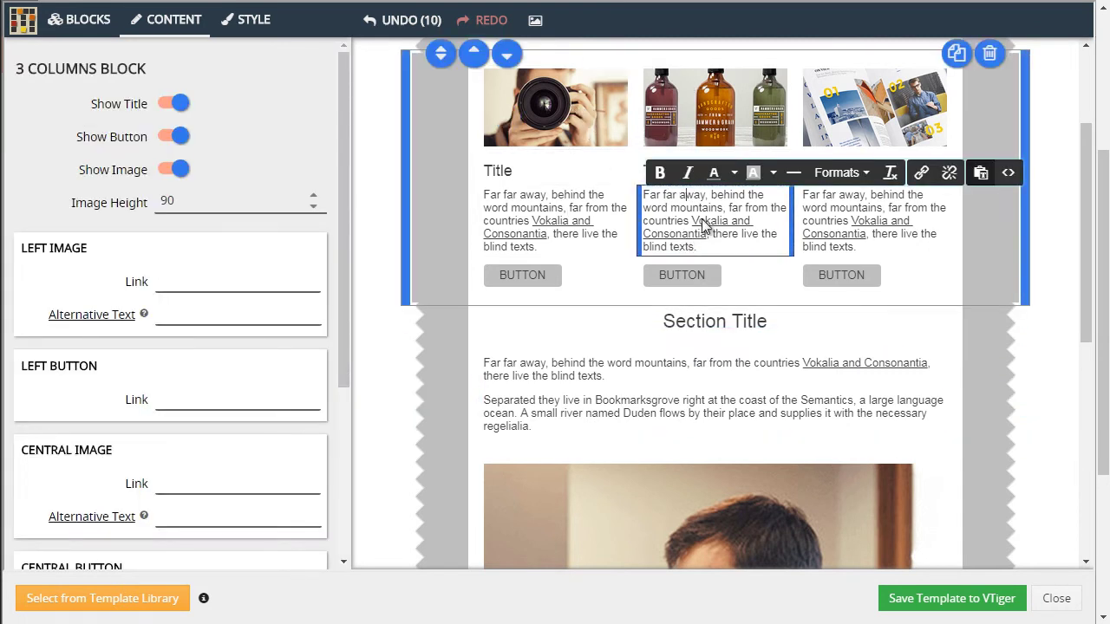
click(177, 104)
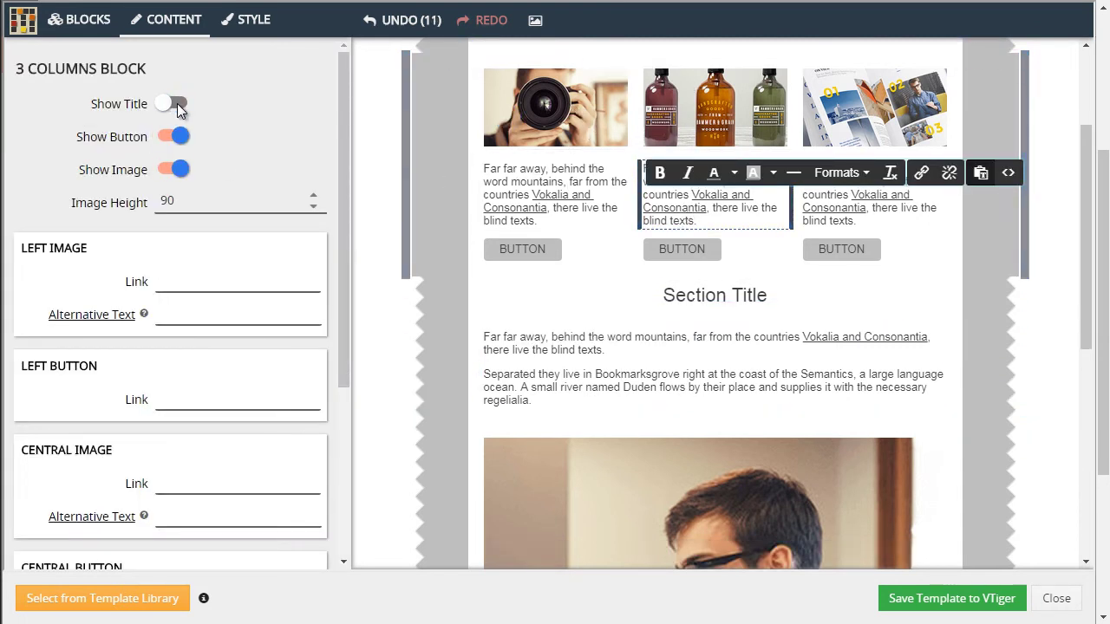
click(176, 139)
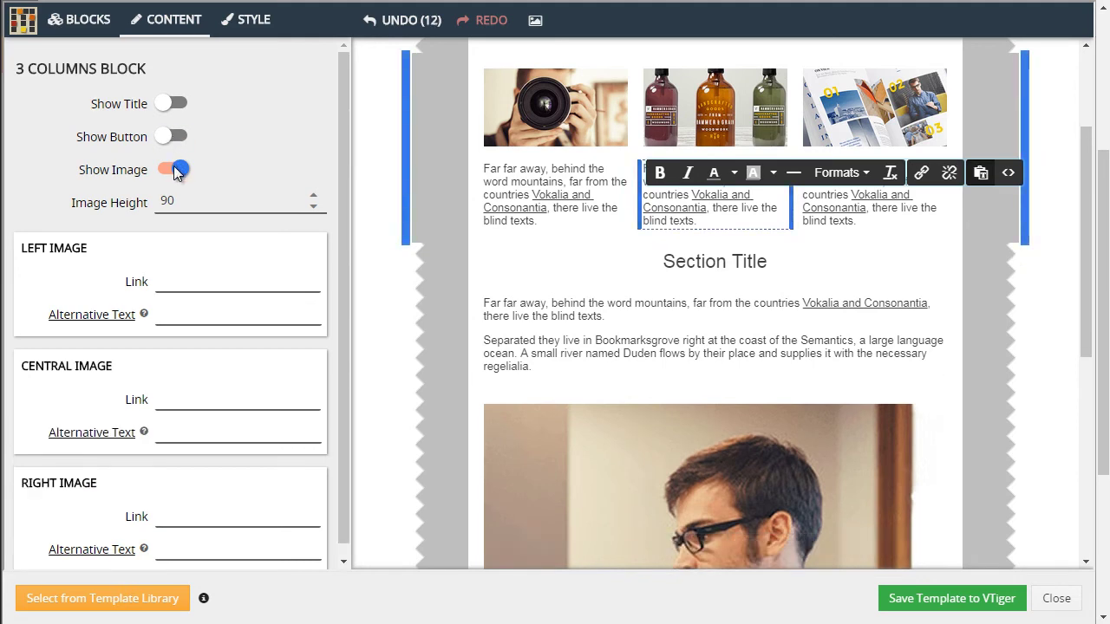
click(173, 171)
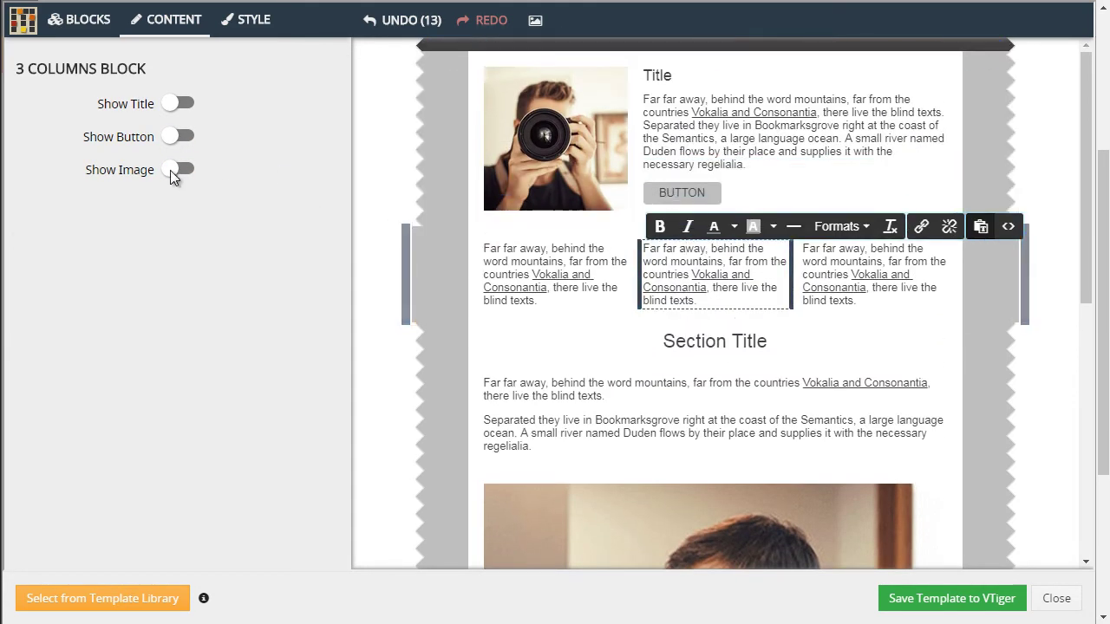
click(173, 169)
click(176, 139)
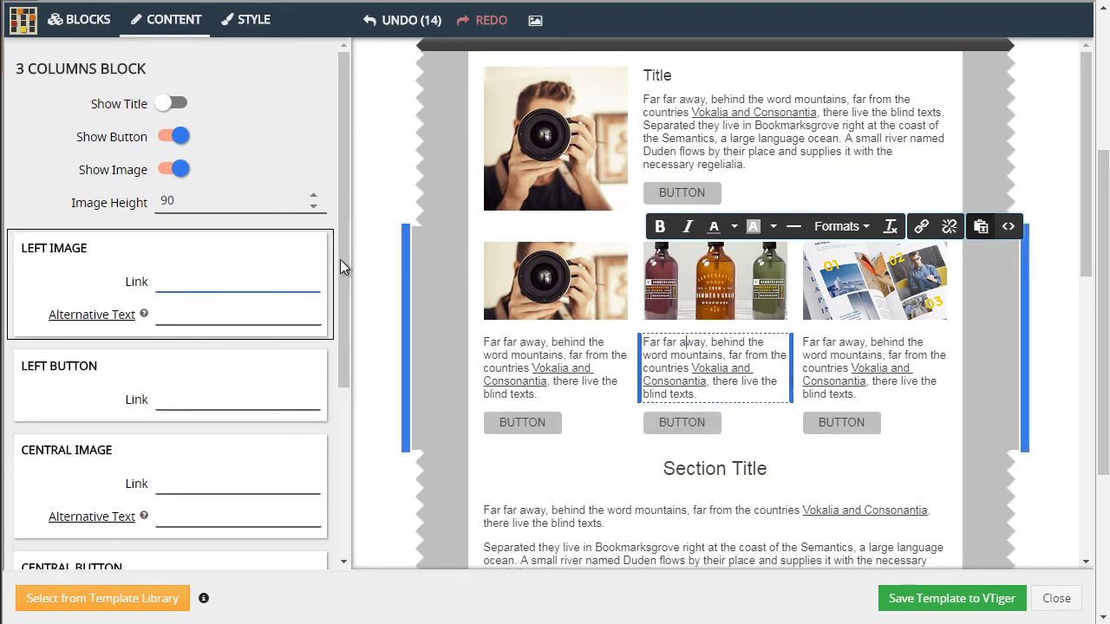
Begin entering the central image link and the left image's alternative text
drag(339, 207, 333, 387)
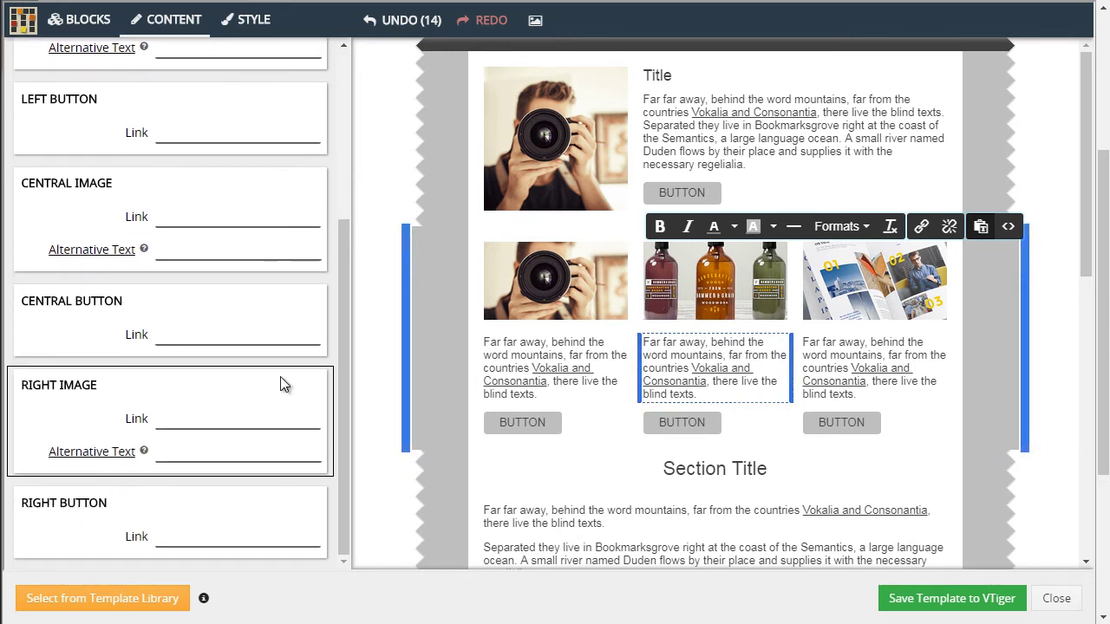
click(226, 218)
scroll(230, 217, up, 2)
click(232, 215)
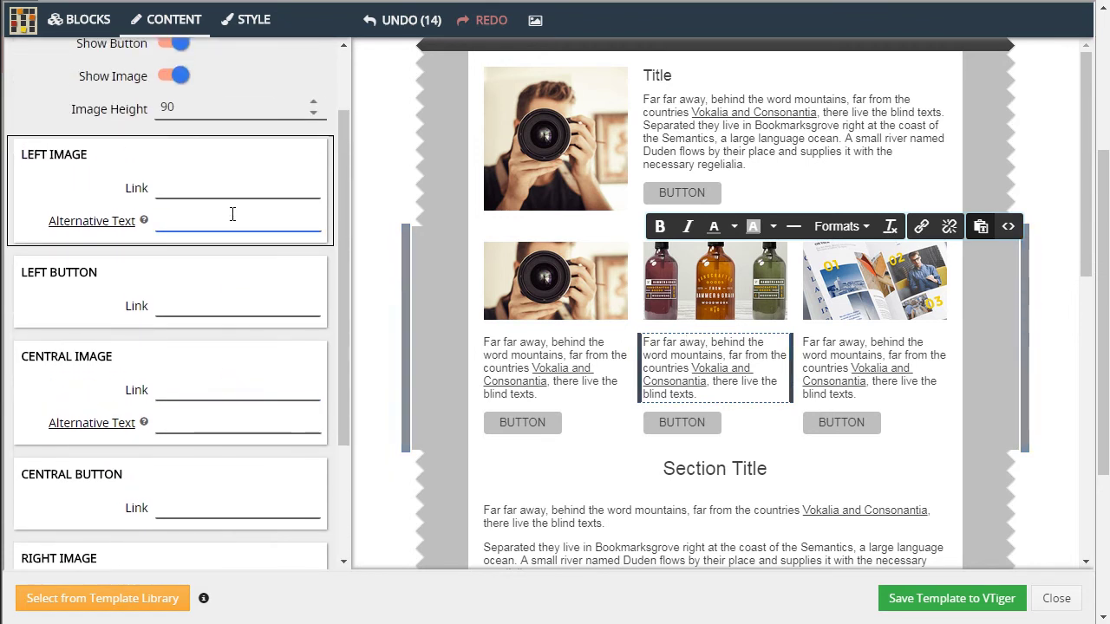
mouse_move(573, 227)
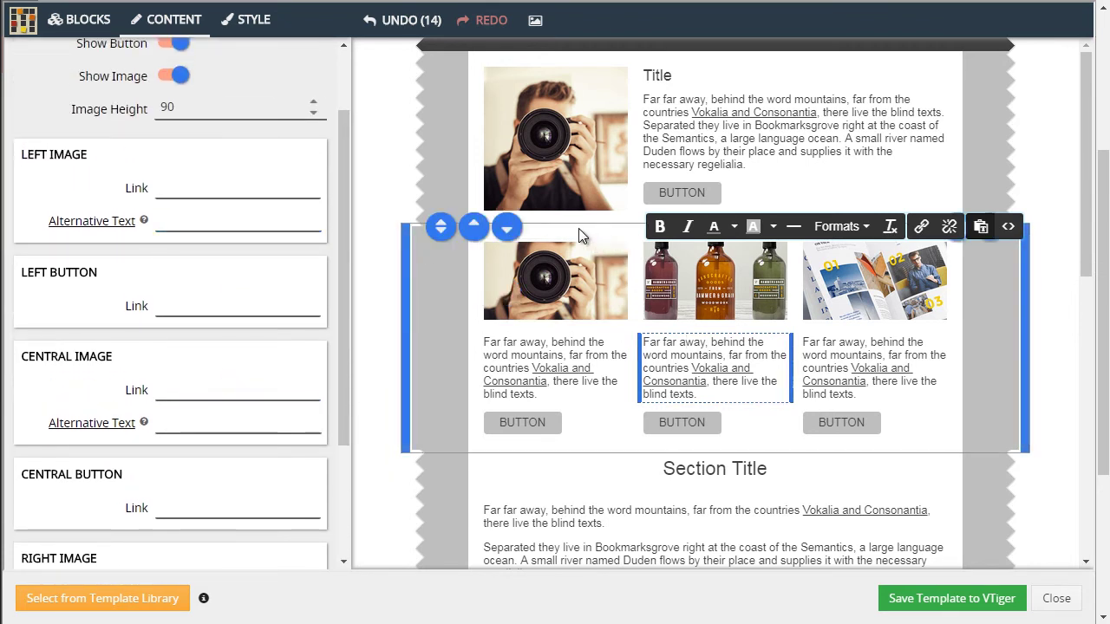
Save the Mosaico design to VTiger as email template Test with subject Test
click(991, 601)
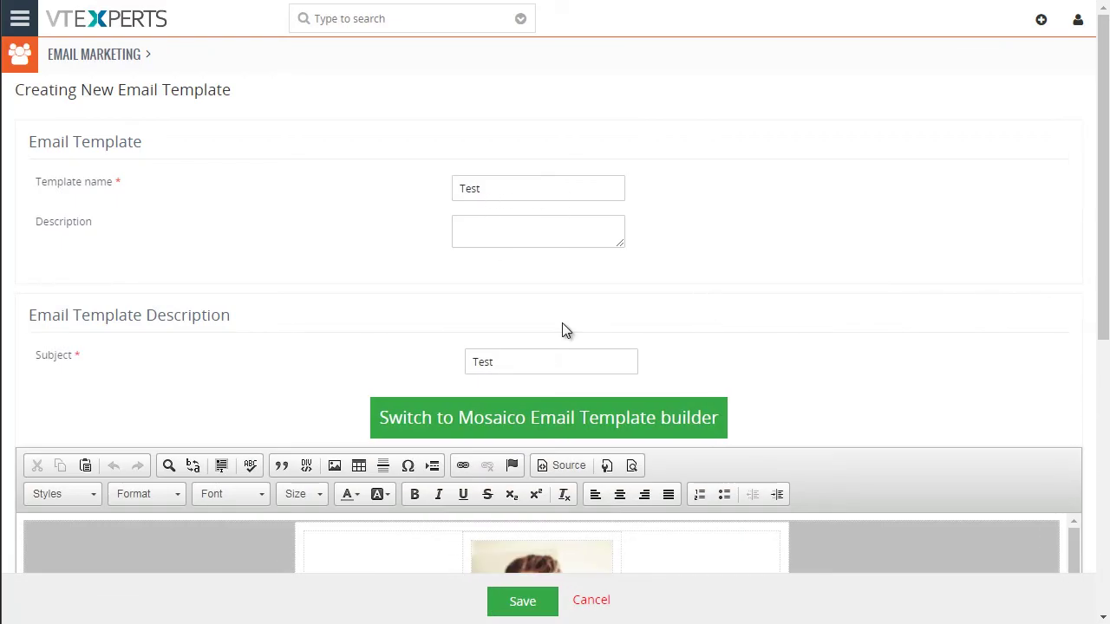
scroll(562, 329, down, 3)
scroll(557, 392, down, 5)
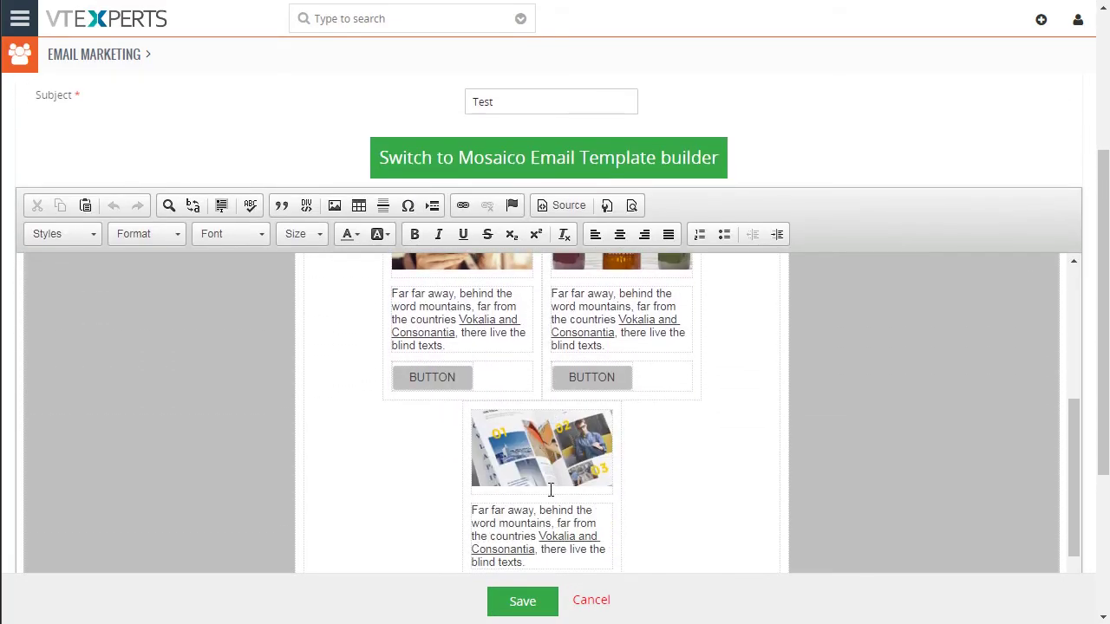
click(524, 603)
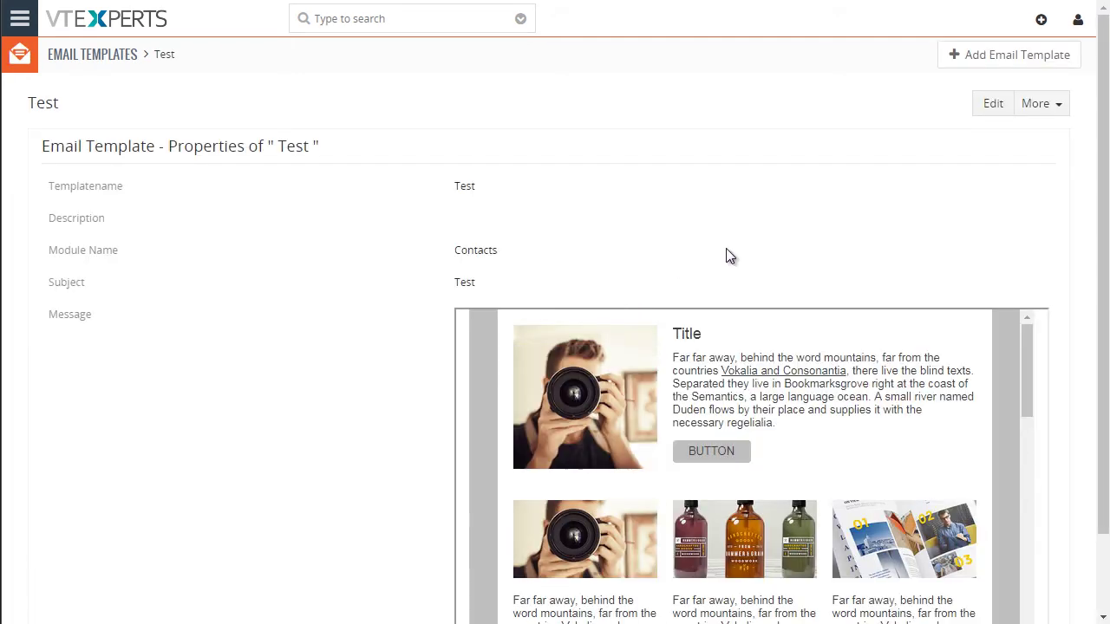
scroll(768, 247, down, 3)
Refresh the templates, select the new Test template, and continue to Review & Send
drag(1026, 275, 1030, 326)
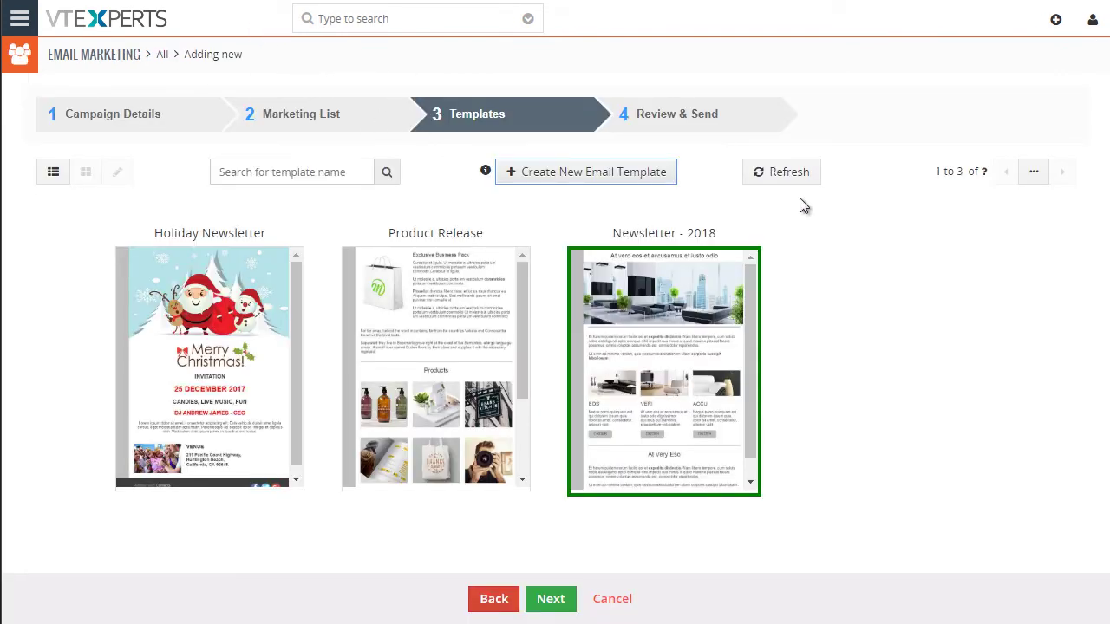
click(797, 173)
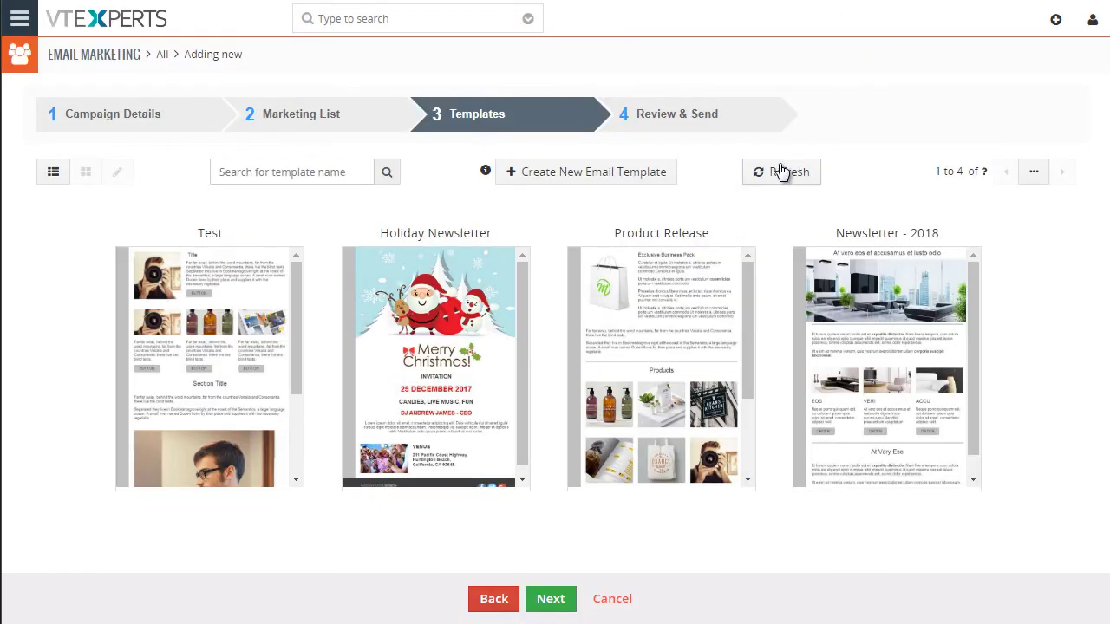
mouse_move(218, 278)
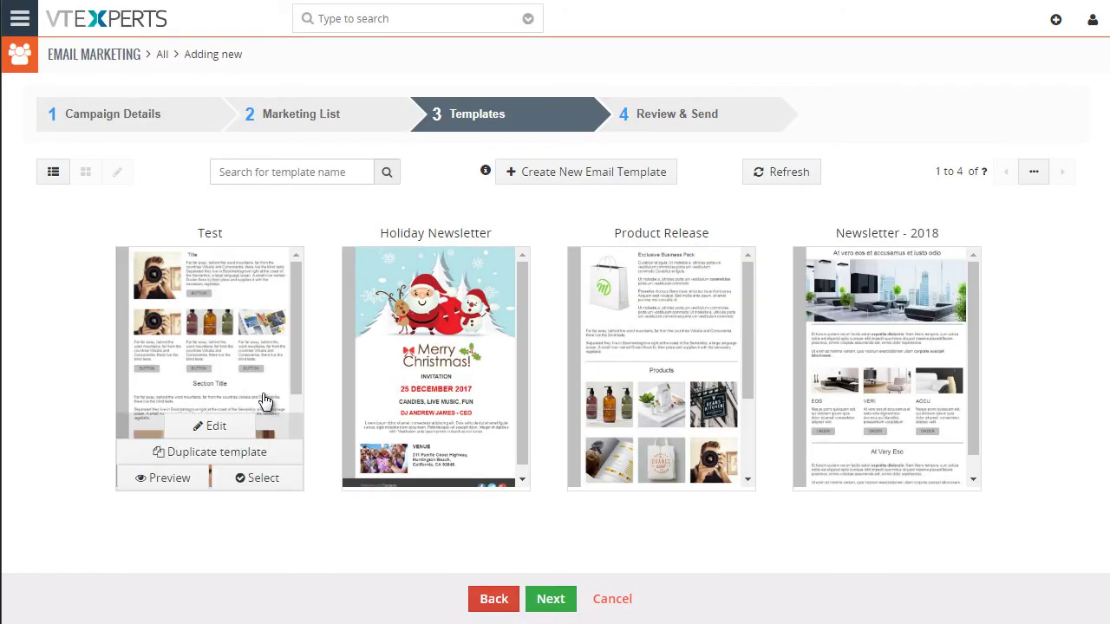
click(250, 480)
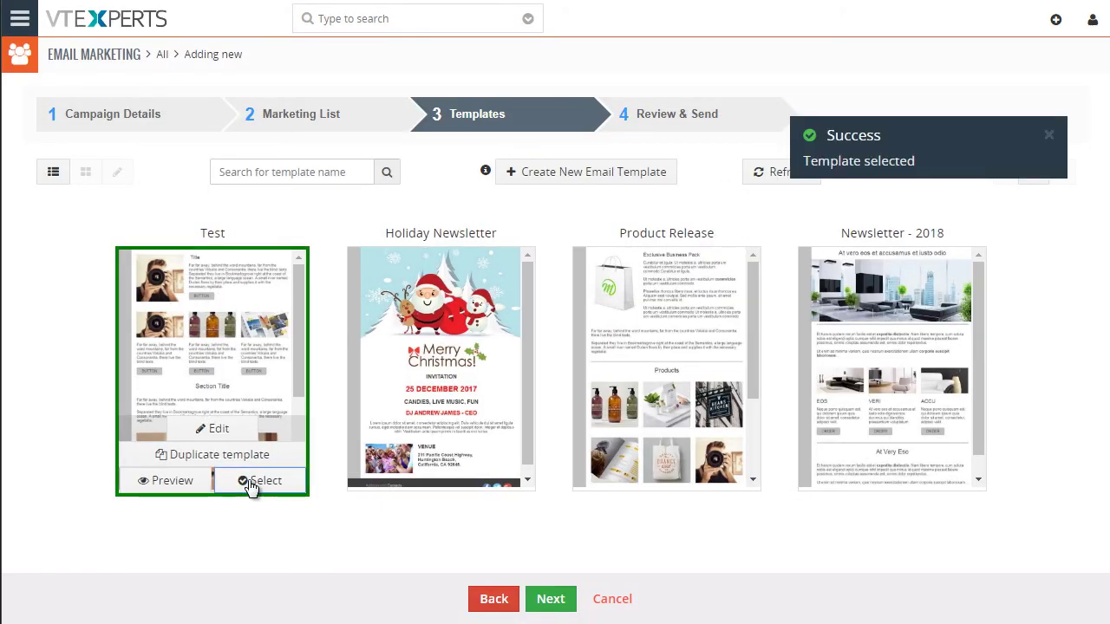
click(551, 599)
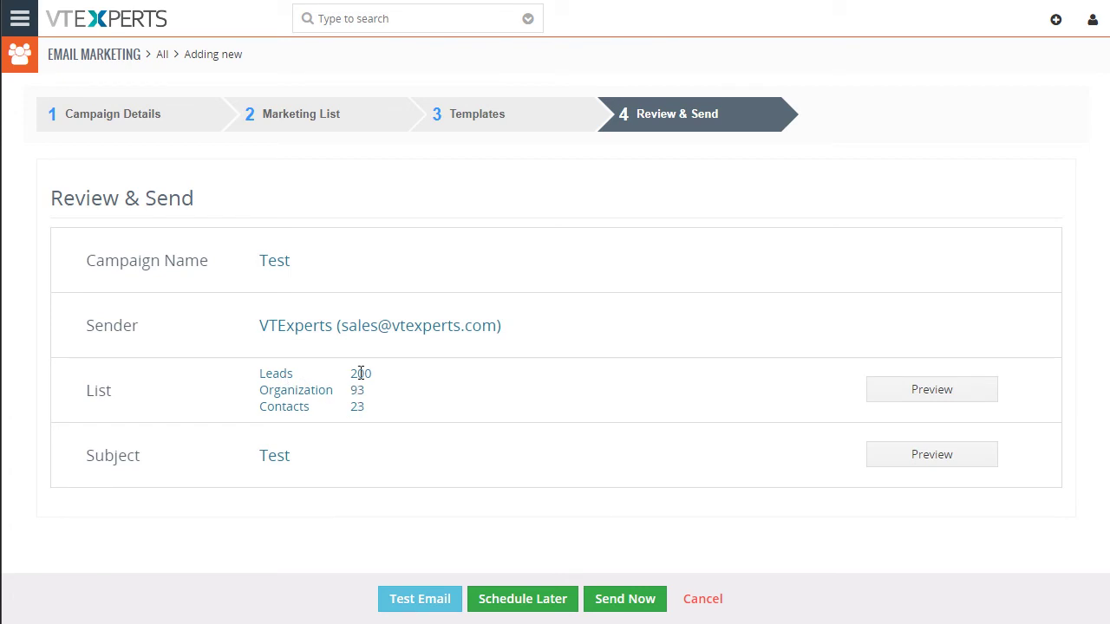
click(908, 391)
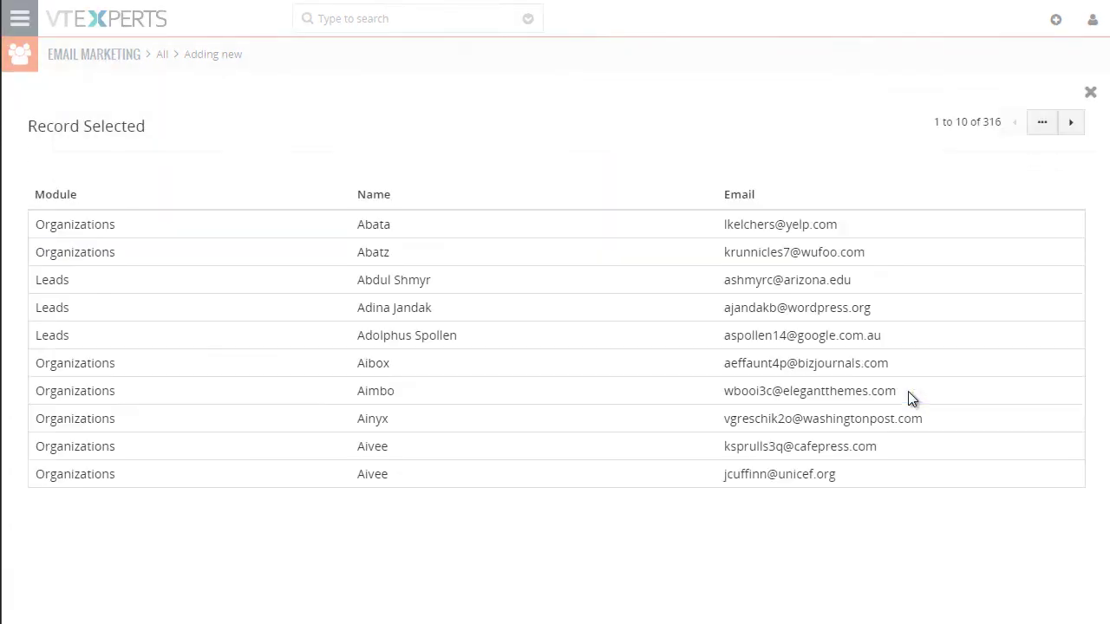
click(1072, 126)
click(1072, 125)
click(1071, 126)
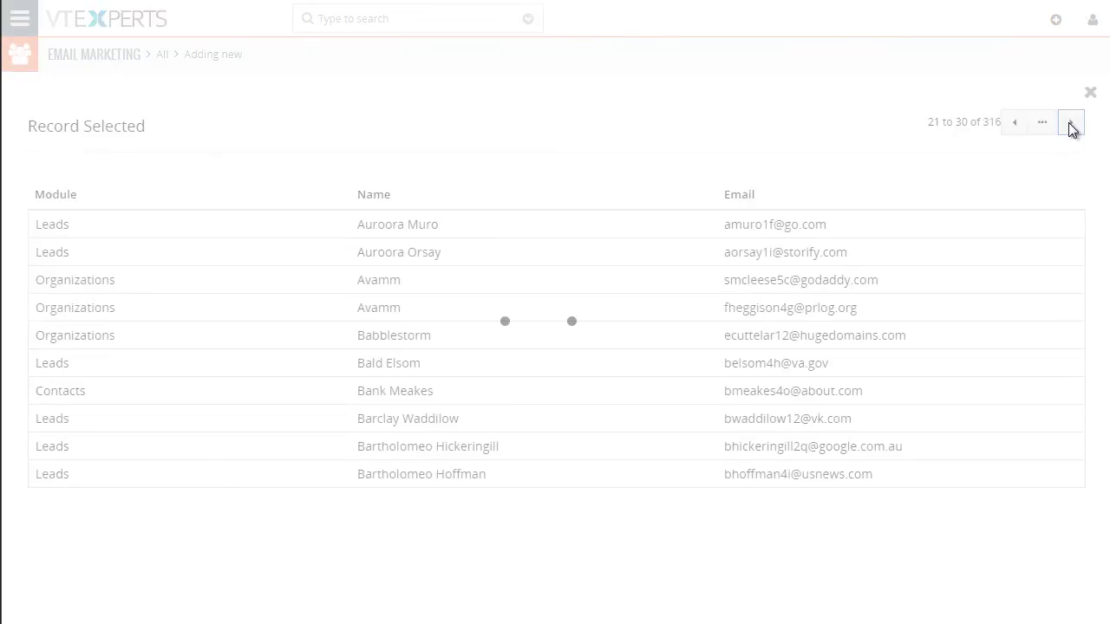
click(1071, 126)
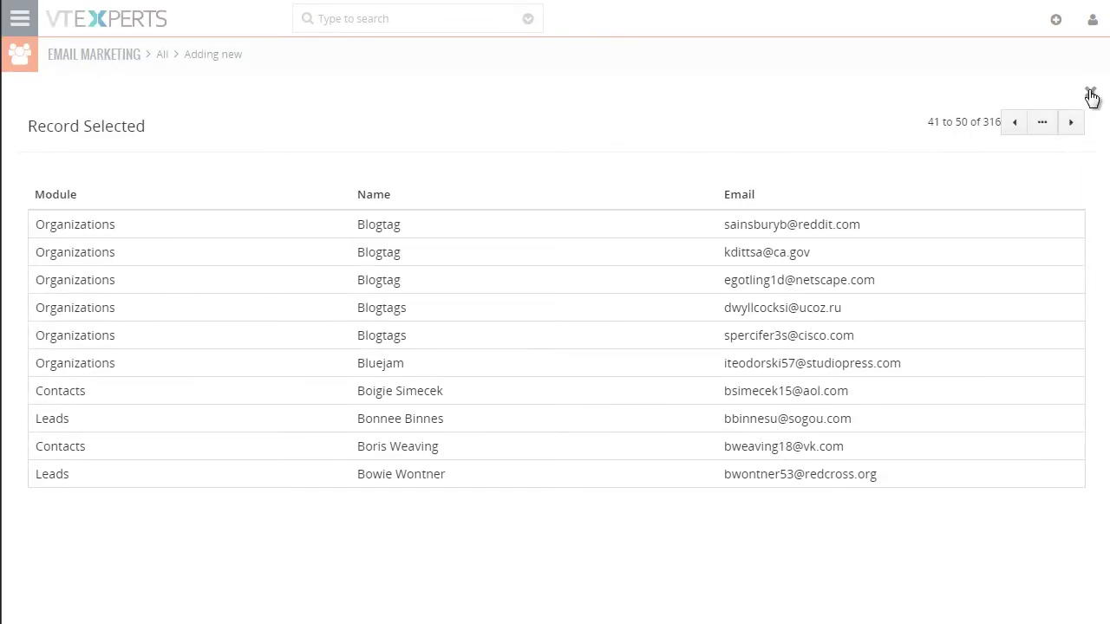
click(1090, 92)
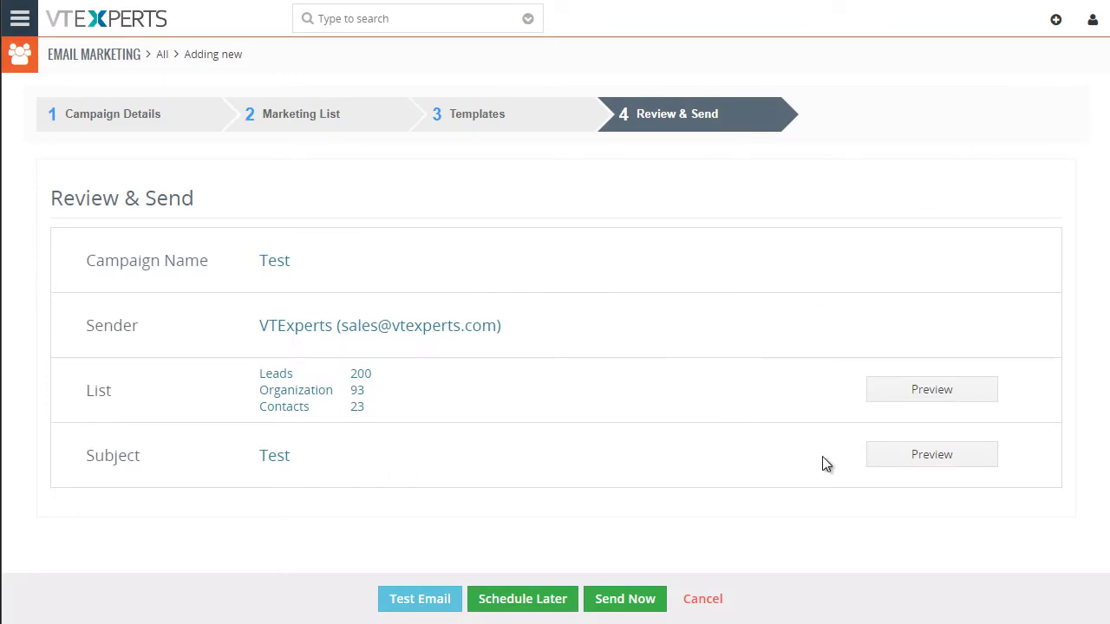
click(909, 461)
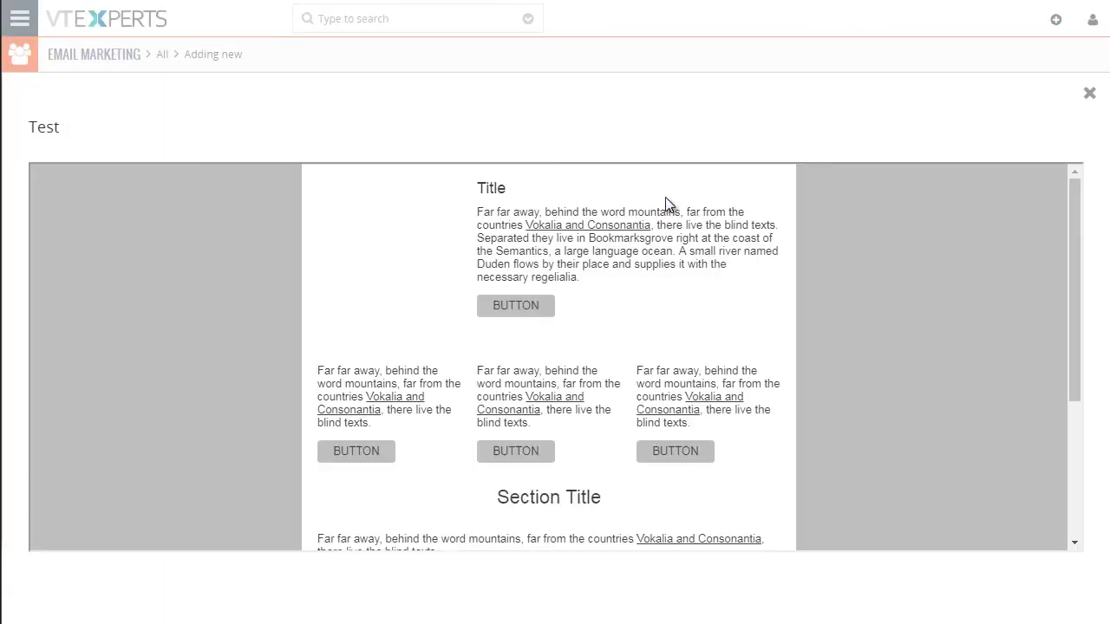
scroll(665, 225, down, 6)
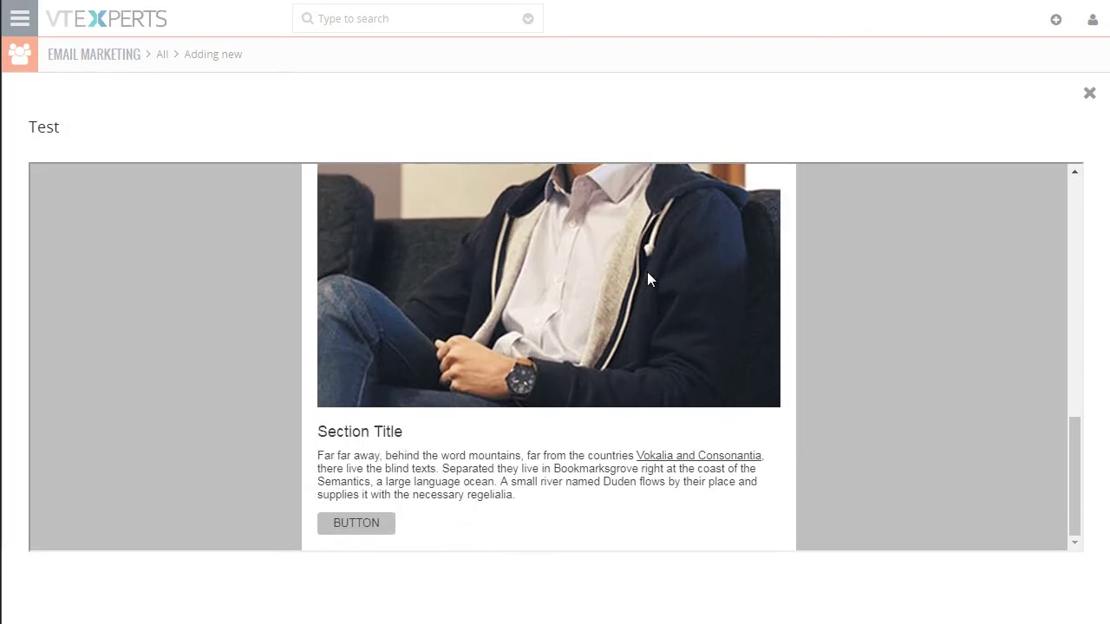
scroll(648, 279, up, 6)
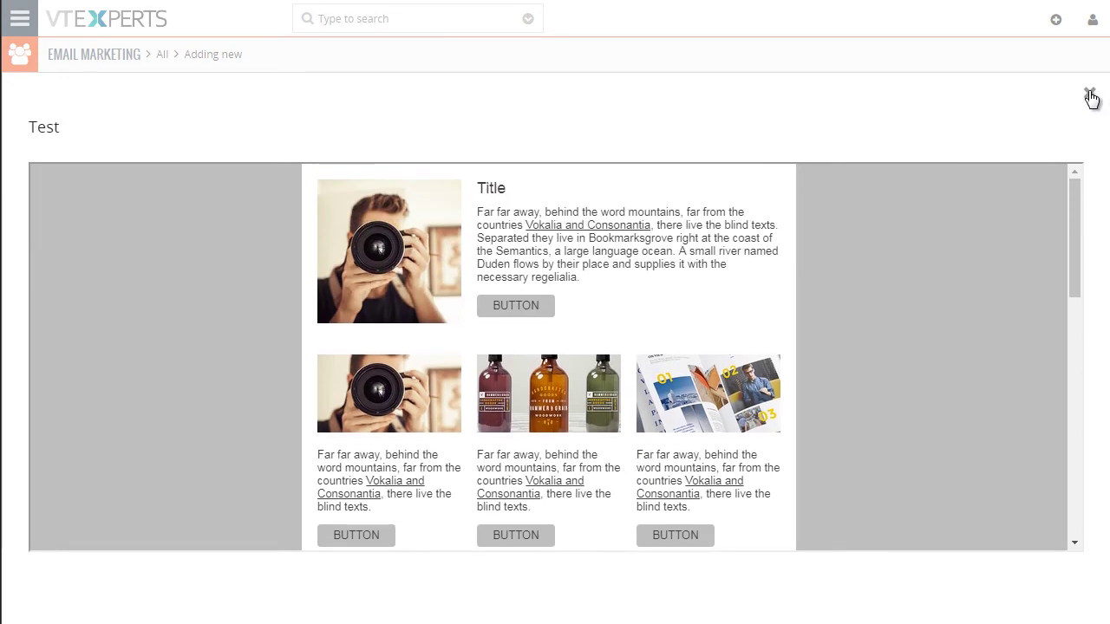
scroll(1090, 99, up, 1)
click(1090, 148)
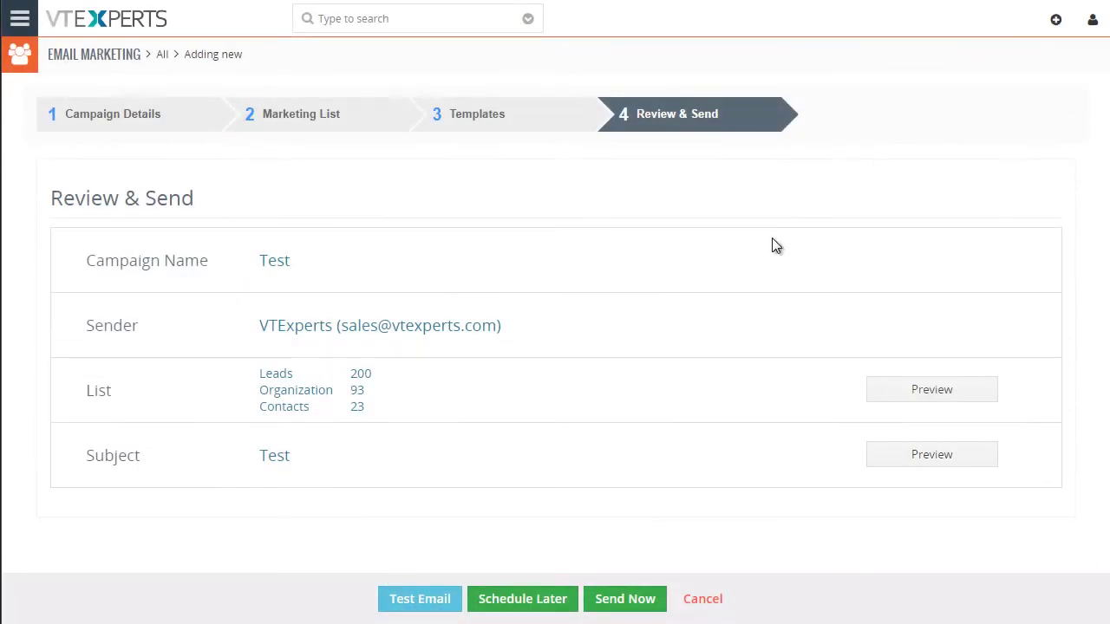
Schedule the campaign for later delivery on 12-29-2017 at 10:00 AM
click(515, 607)
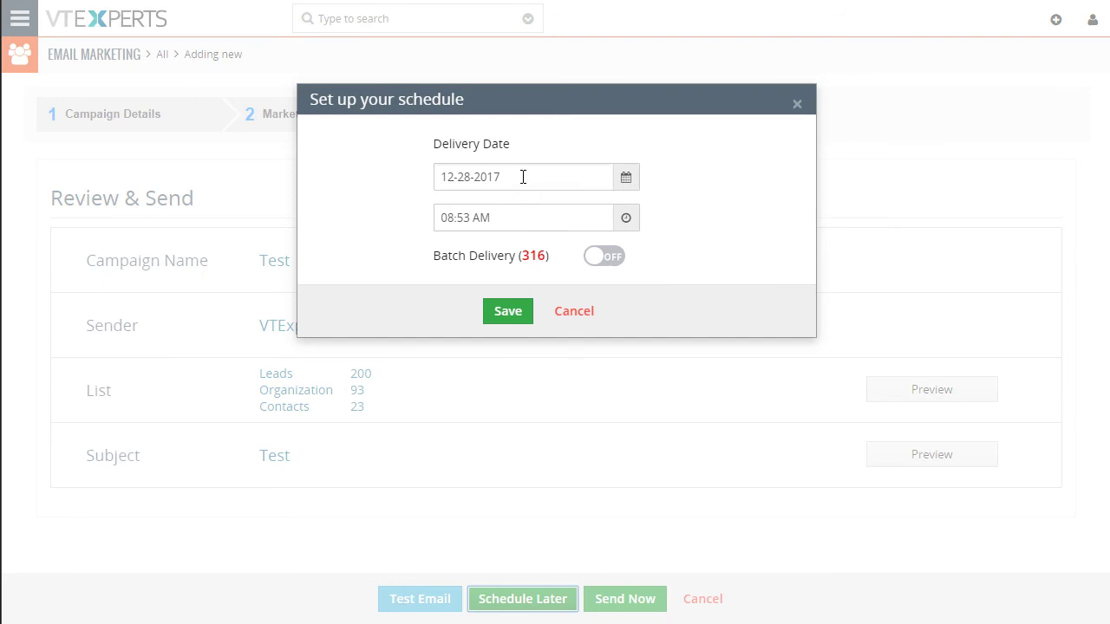
click(523, 177)
click(586, 364)
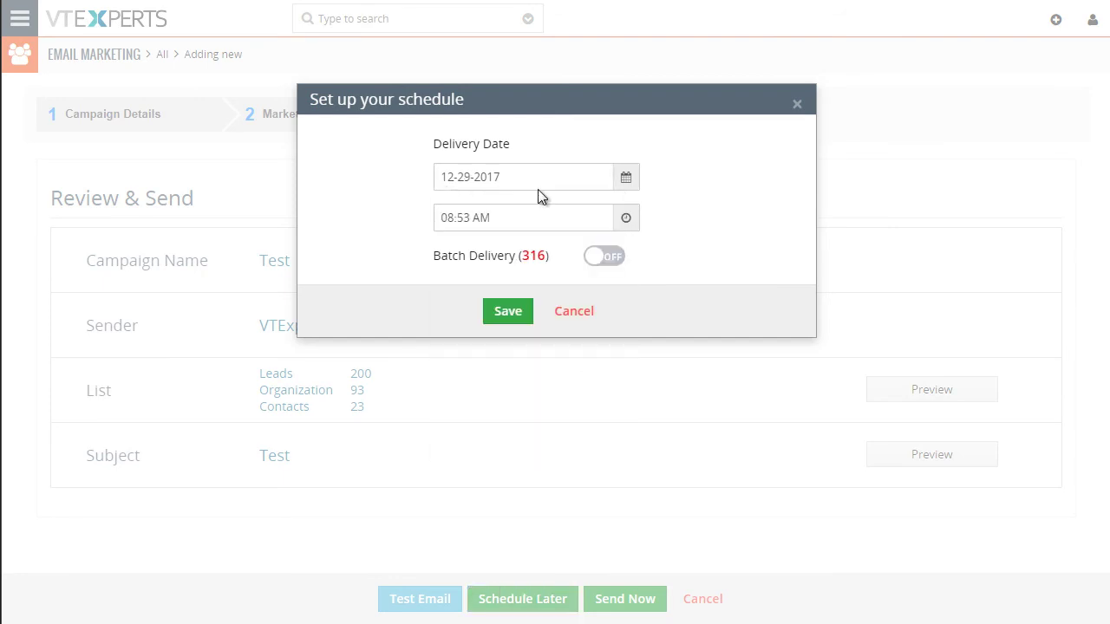
click(509, 220)
click(474, 295)
Enable batch delivery of 200 emails every 30 minutes, save, and confirm queuing 316 emails
click(601, 258)
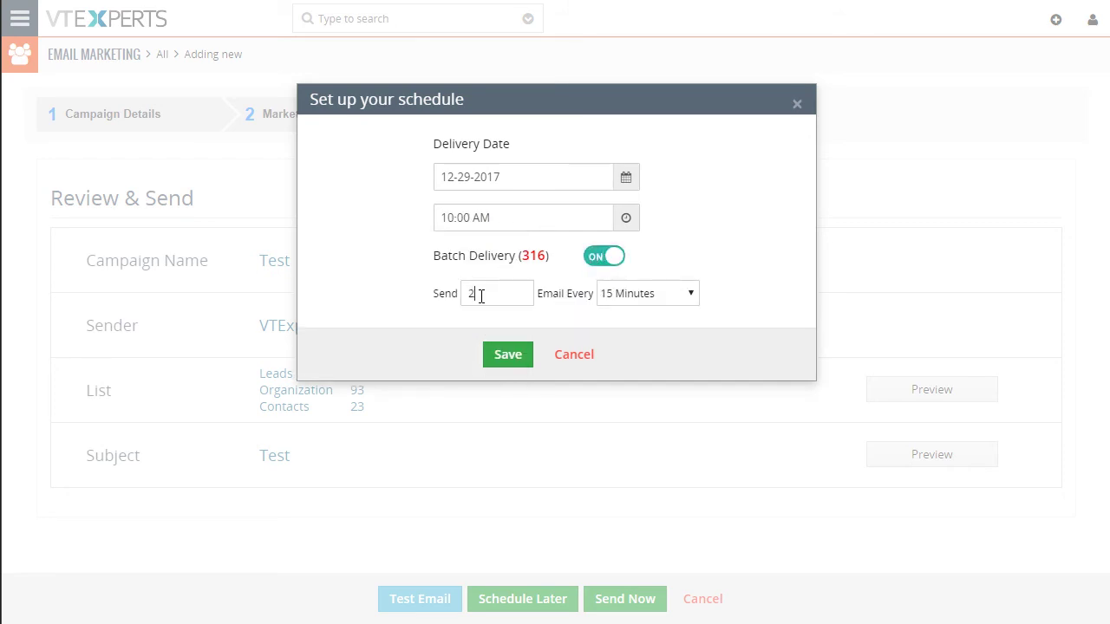
click(640, 298)
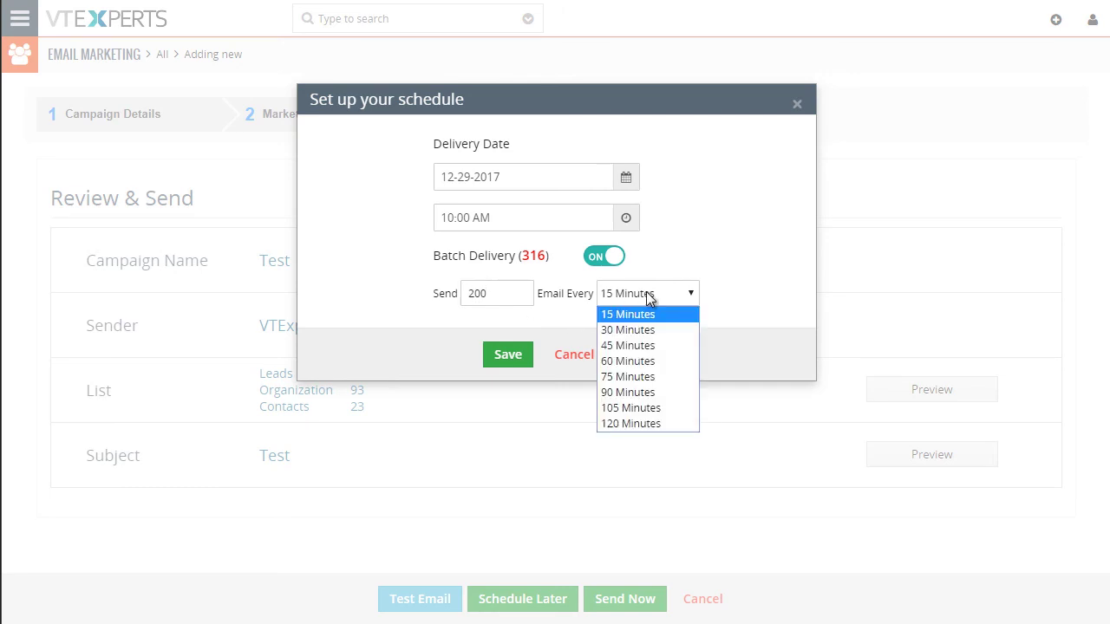
click(641, 330)
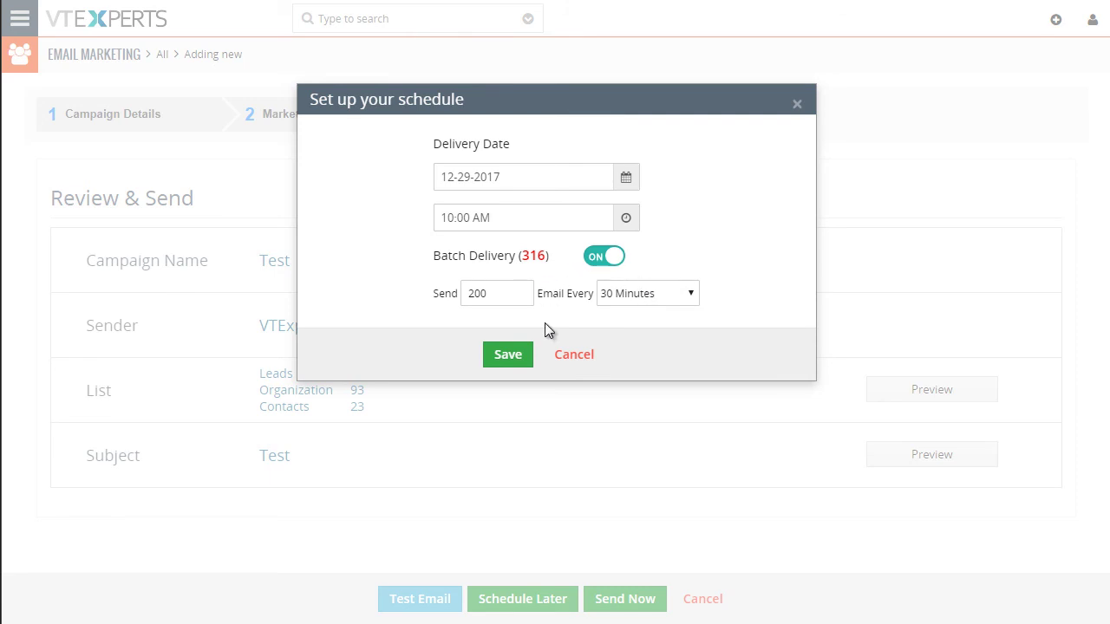
click(508, 358)
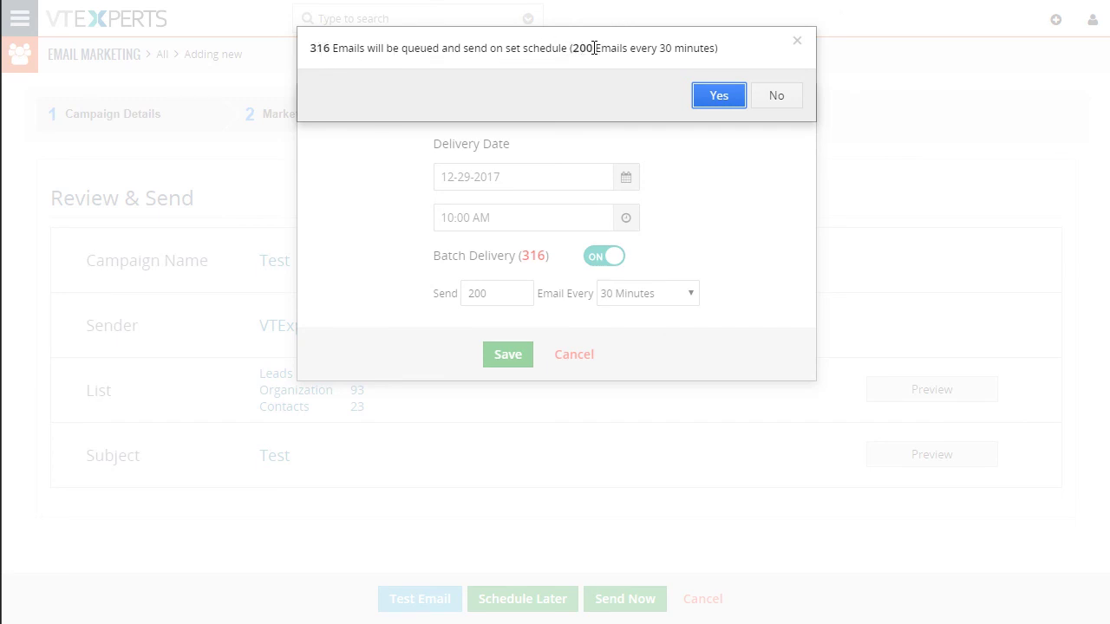
click(720, 96)
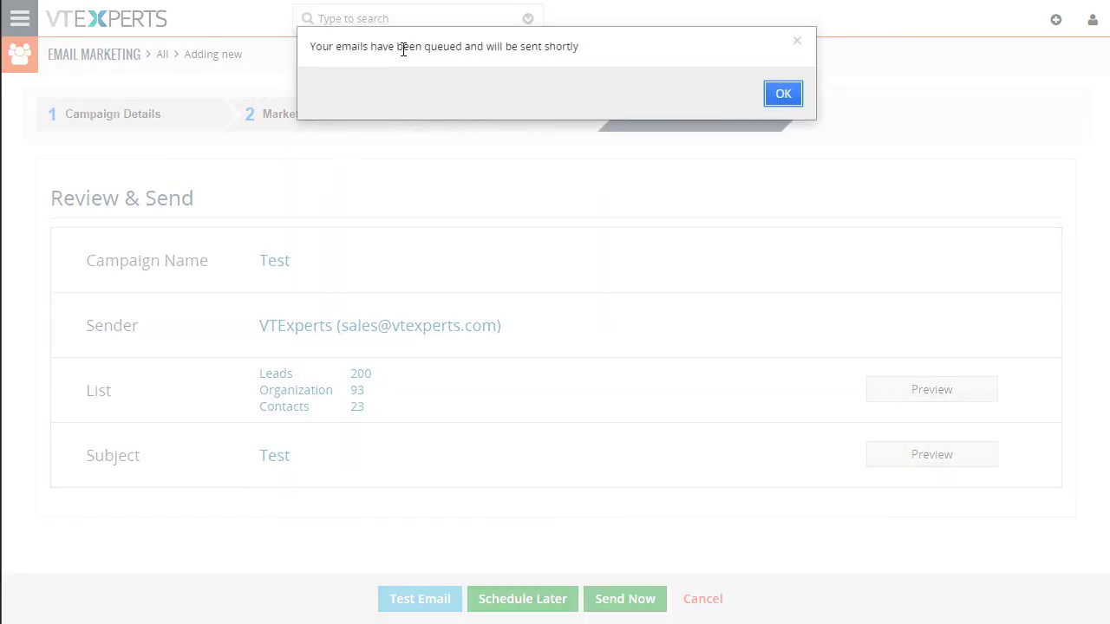
click(784, 95)
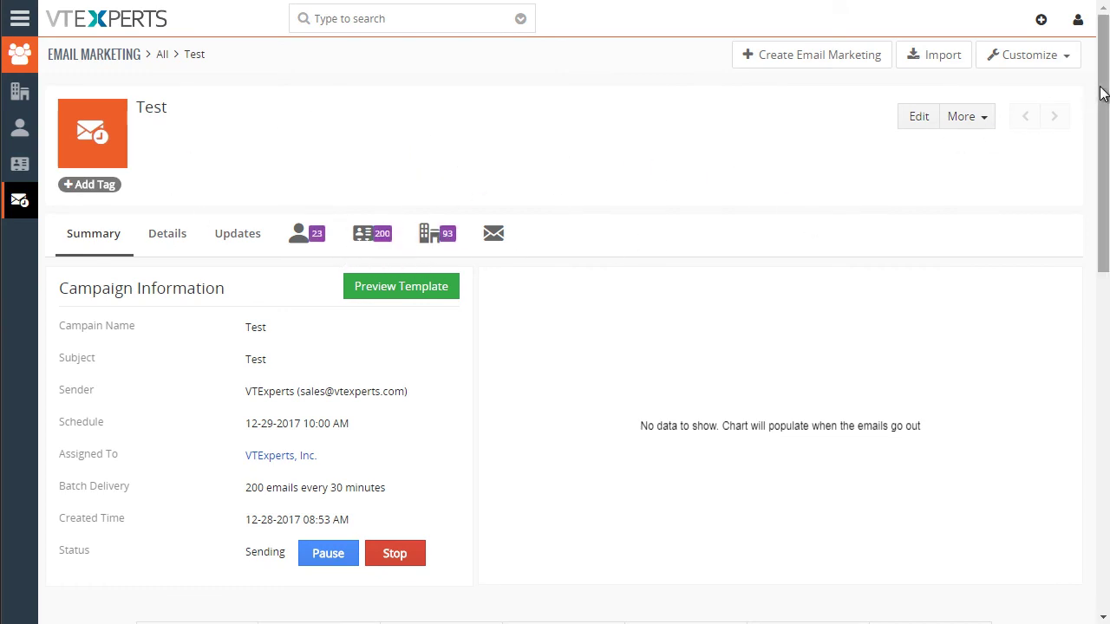
drag(1103, 93, 1071, 151)
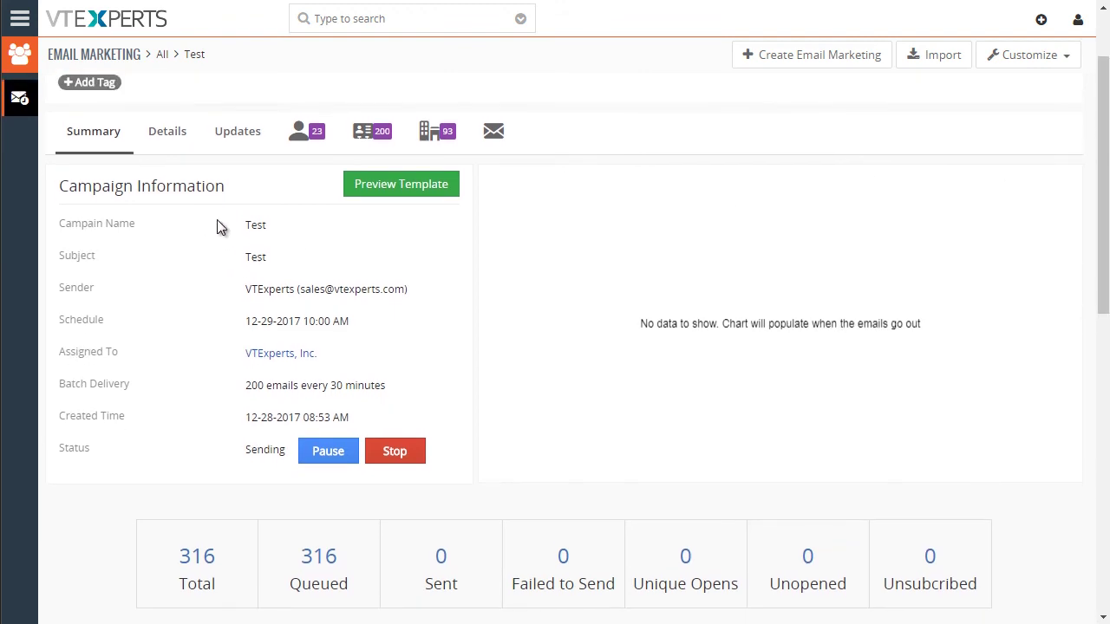
scroll(279, 227, down, 2)
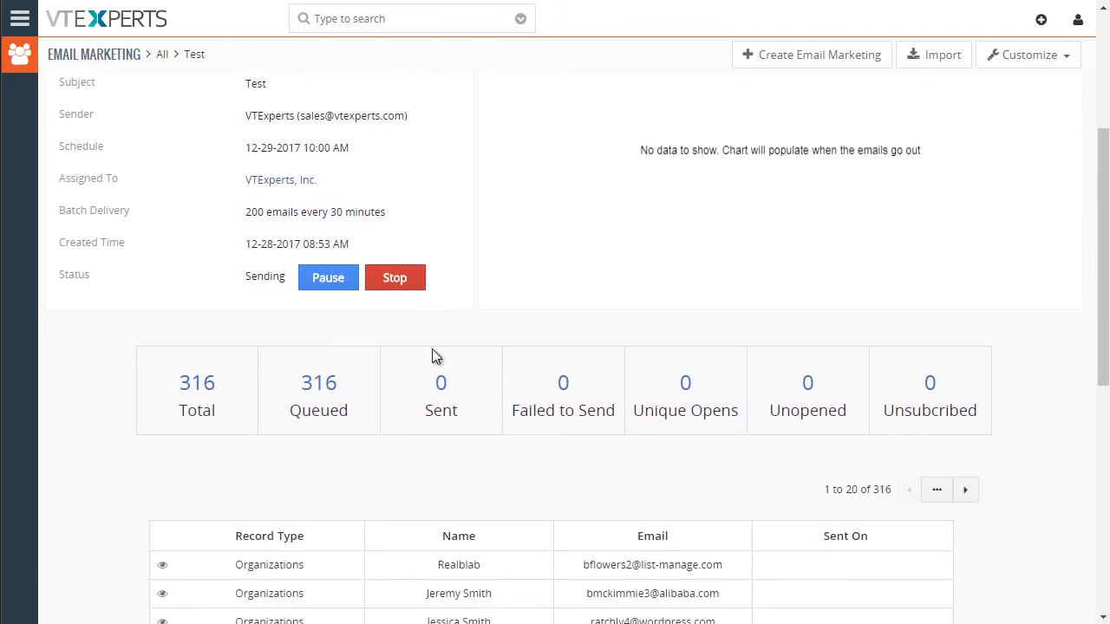
scroll(520, 338, up, 2)
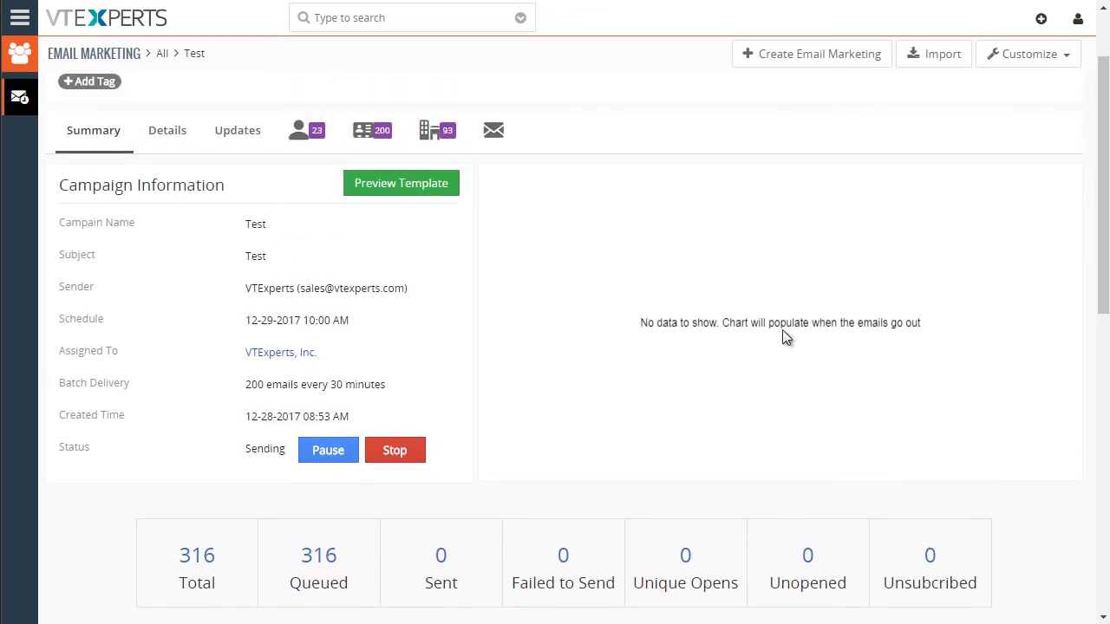
double_click(267, 321)
click(327, 321)
scroll(639, 265, down, 4)
scroll(666, 269, up, 1)
scroll(659, 261, up, 3)
scroll(890, 155, down, 2)
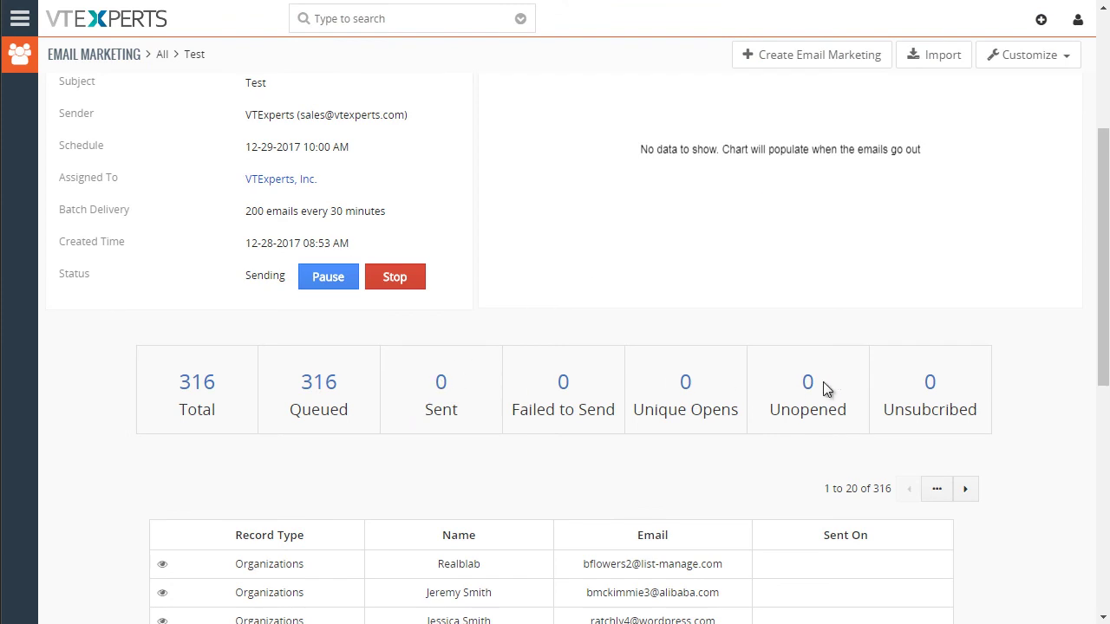
scroll(751, 408, up, 2)
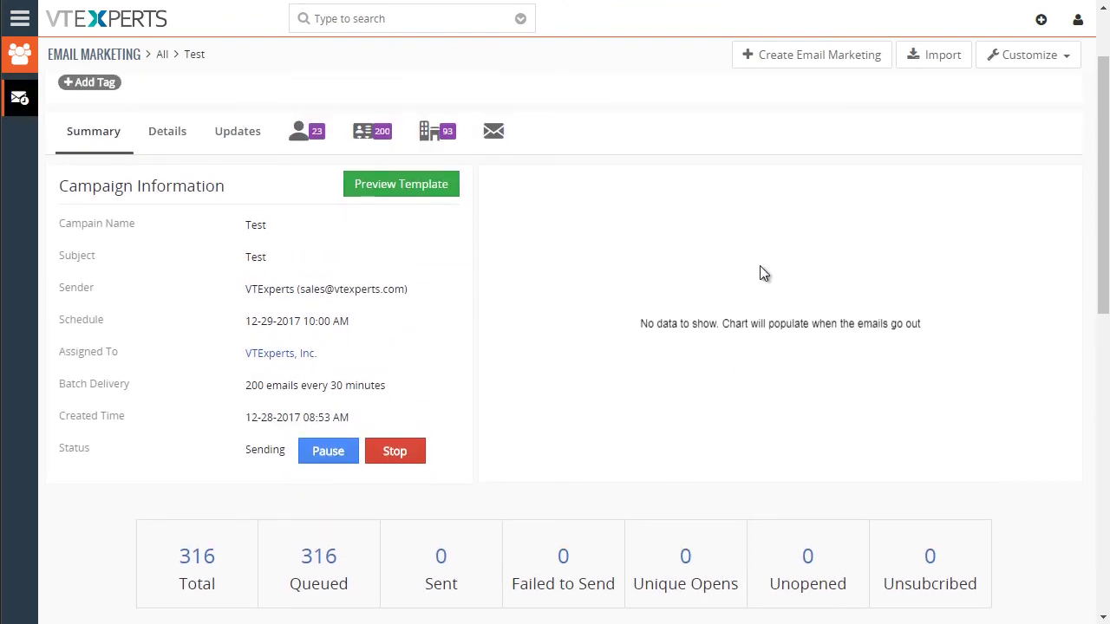
scroll(806, 274, down, 8)
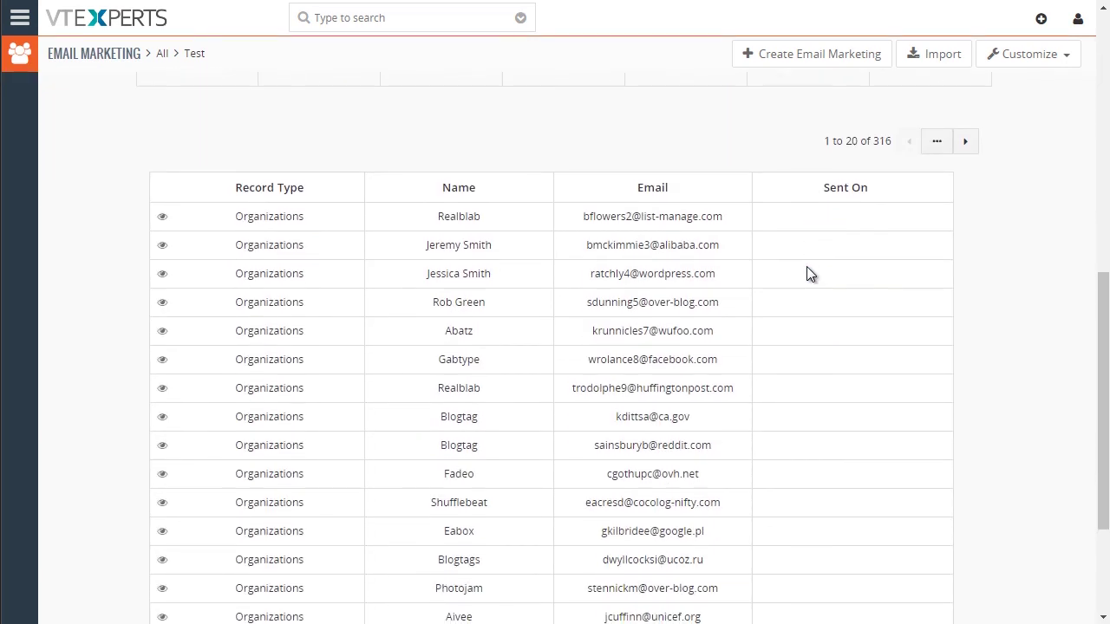
scroll(811, 274, up, 10)
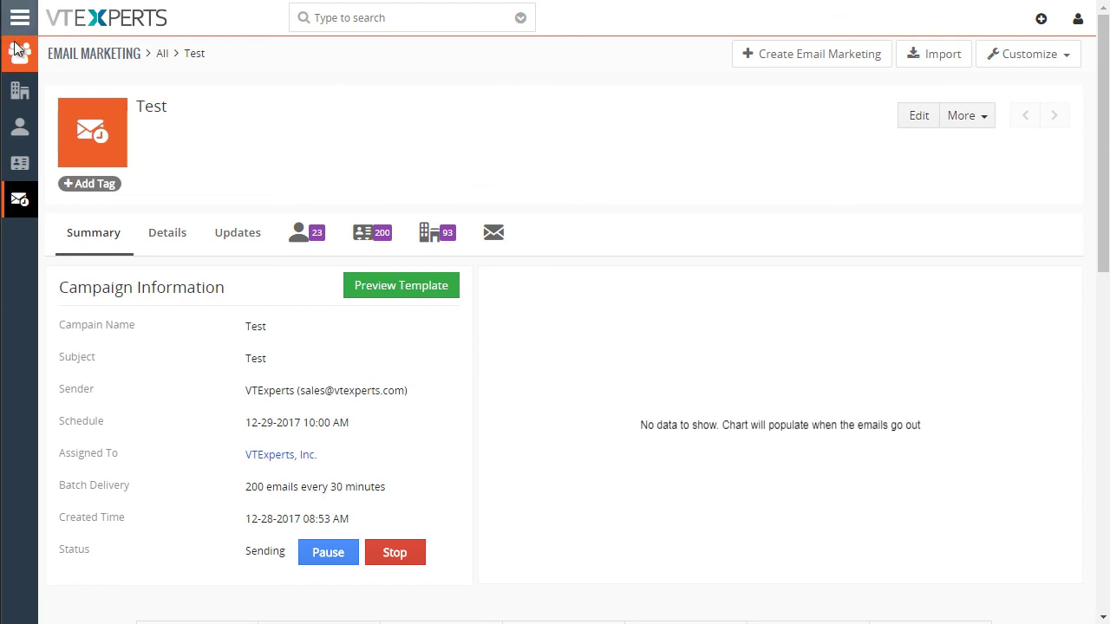
Return to the Email Marketing list and scroll sideways to check Test's Sending status and totals
click(110, 52)
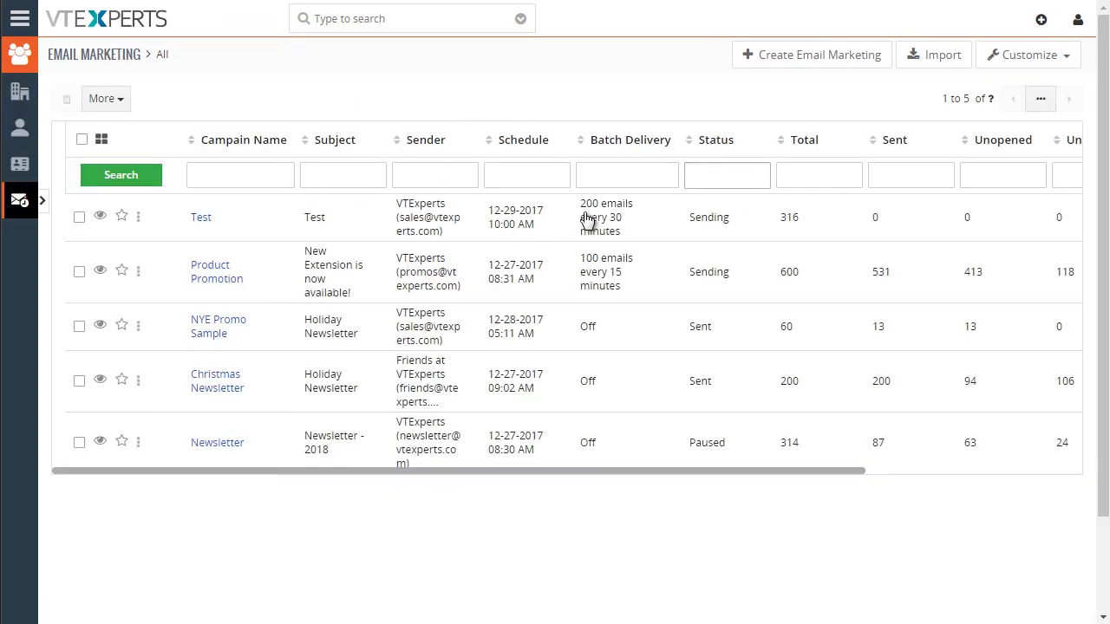
drag(778, 470, 951, 483)
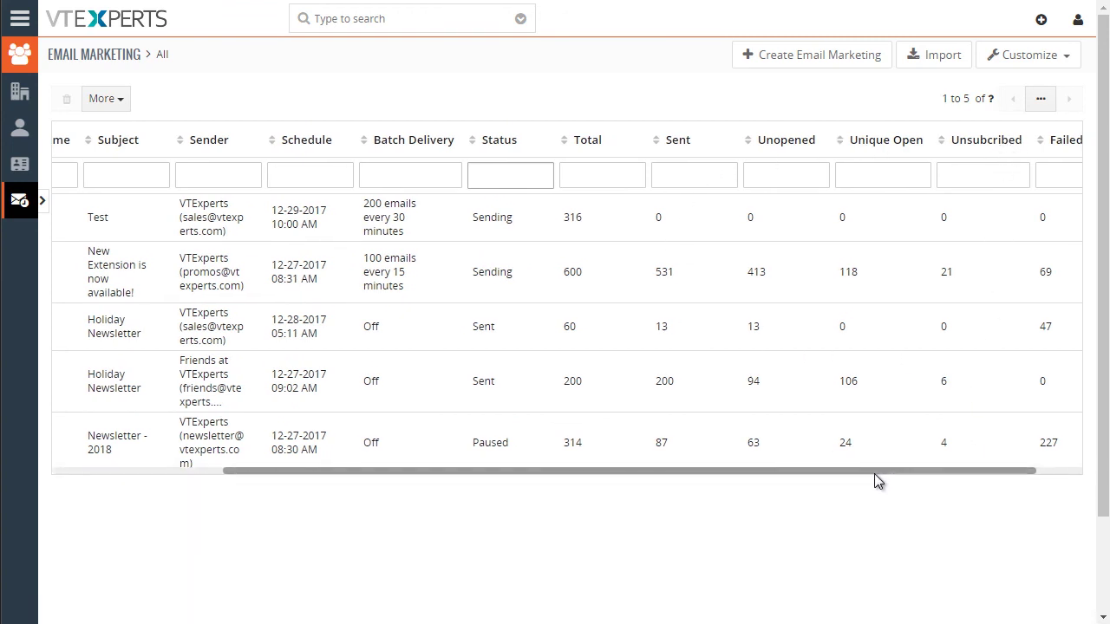
drag(865, 473, 692, 471)
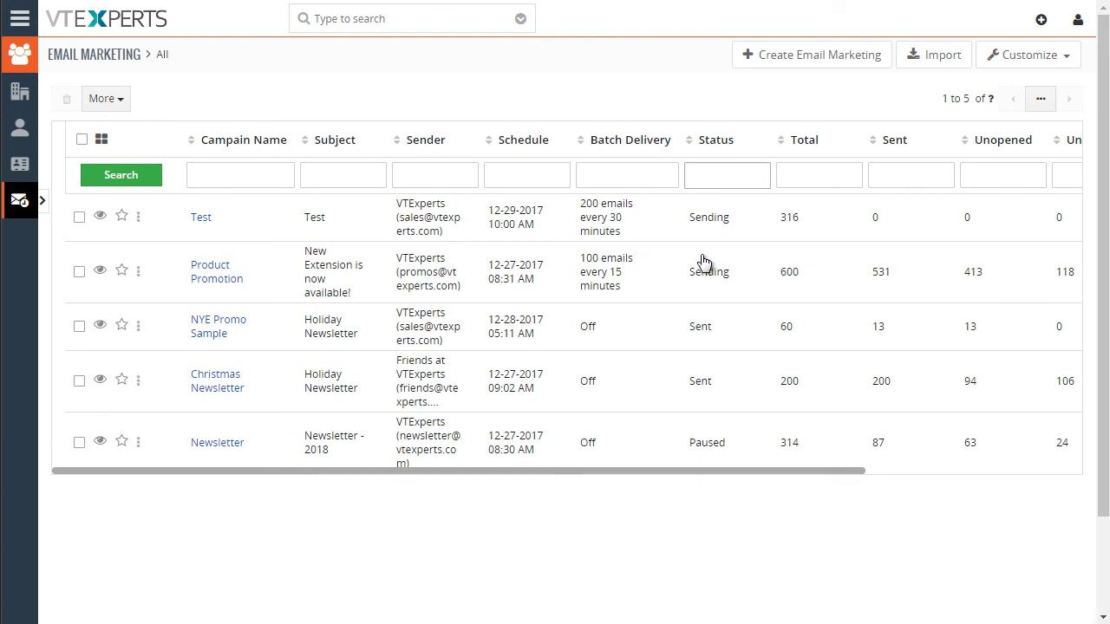